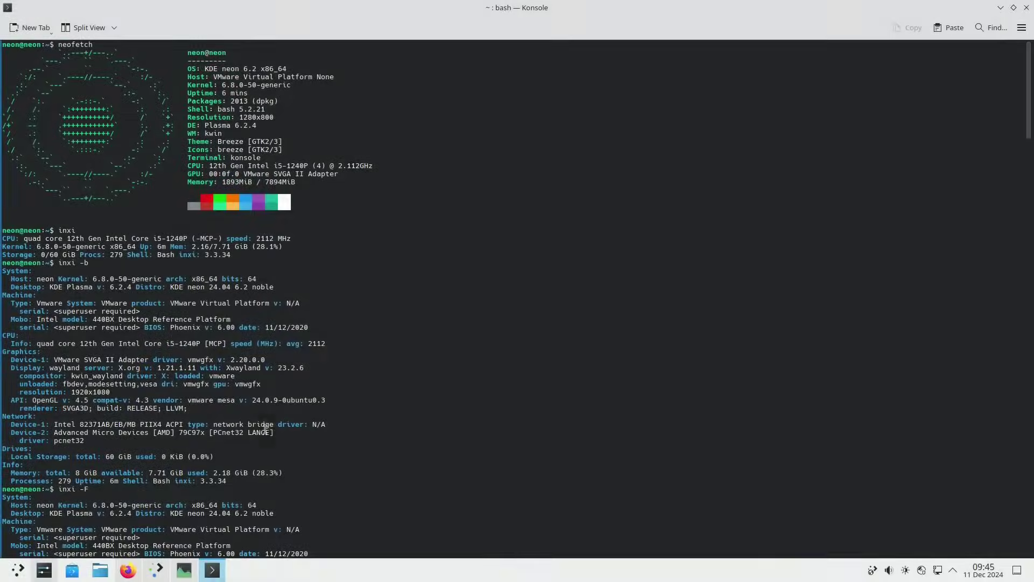
scroll(266, 429, "down", 2)
scroll(266, 428, "down", 11)
scroll(267, 429, "down", 9)
scroll(268, 429, "down", 4)
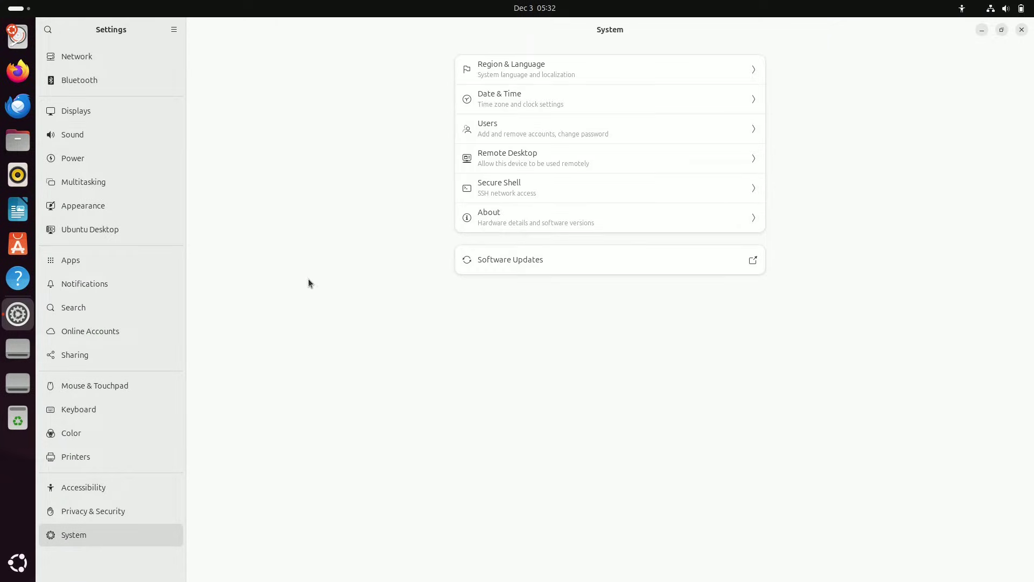
- Show Ubuntu 24.04.1's About page and its full System Details summary
left_click(477, 224)
left_click(697, 375)
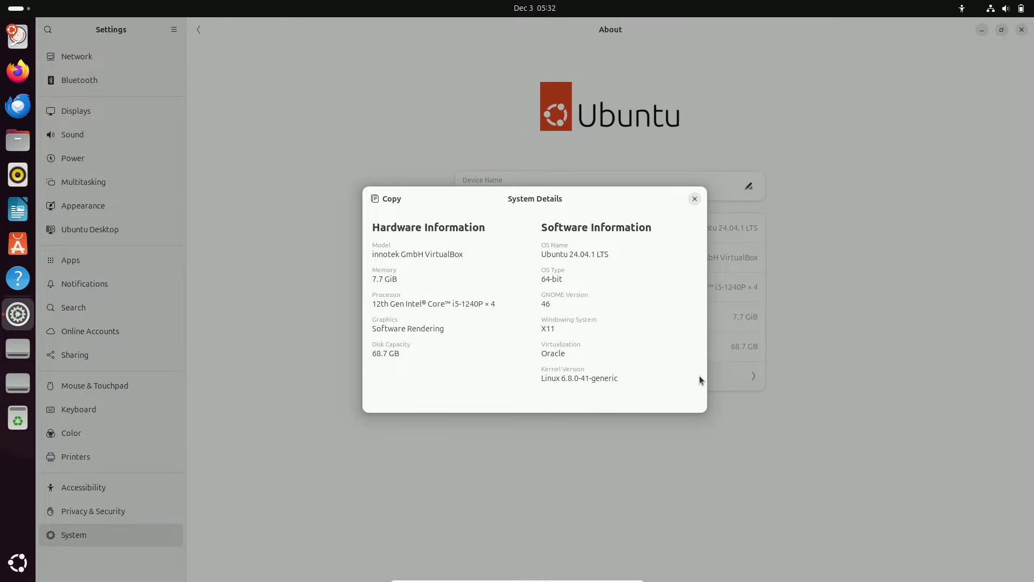
- Close System Details and Settings, then launch a maximized GNOME Terminal from Show Apps
left_click(694, 199)
left_click(1021, 30)
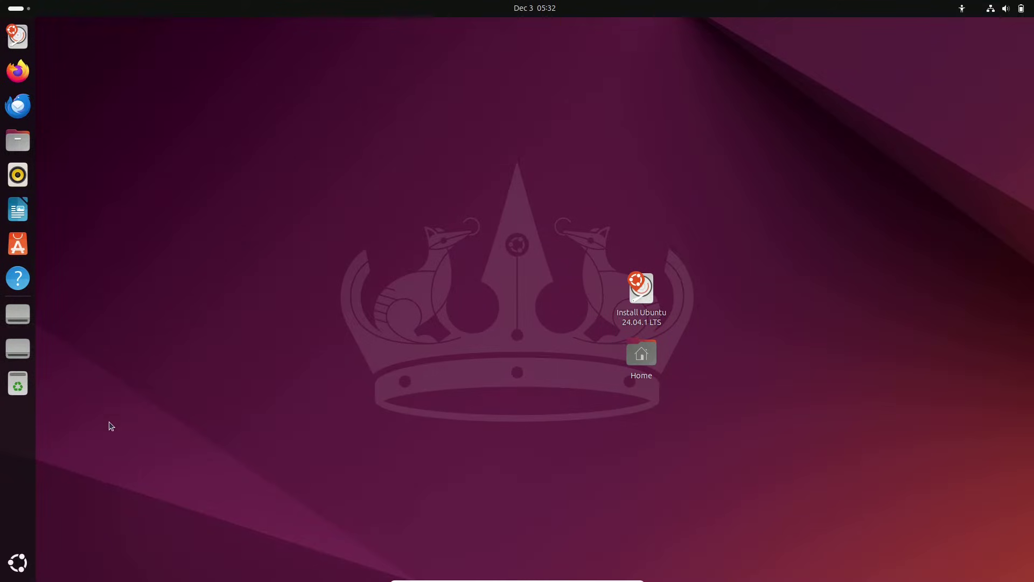
left_click(18, 563)
left_click(468, 421)
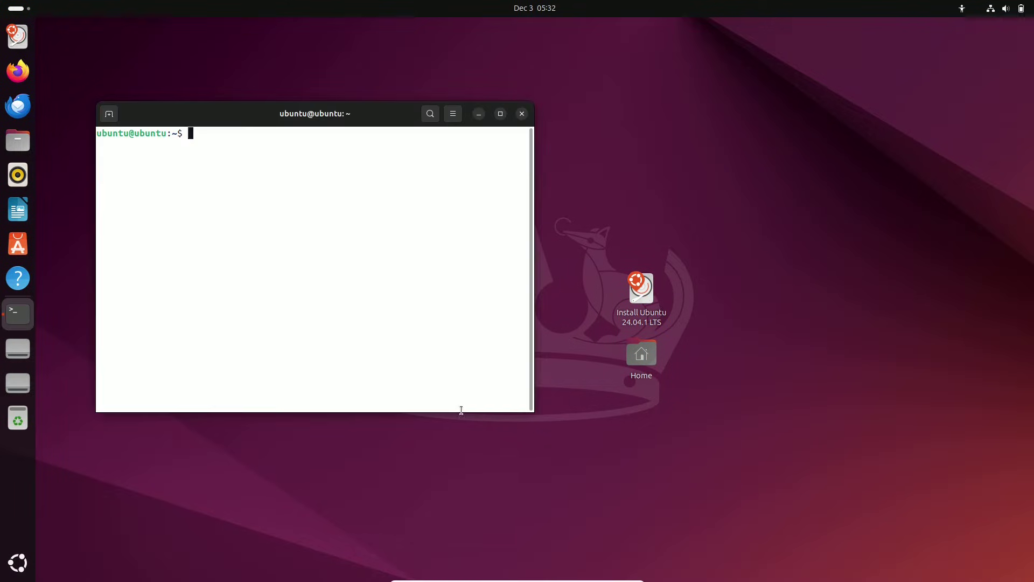
left_click(501, 114)
type("ch")
- Run neofetch and the short, basic, full, graphics-only and most verbose inxi reports
key("Return")
type("inxi")
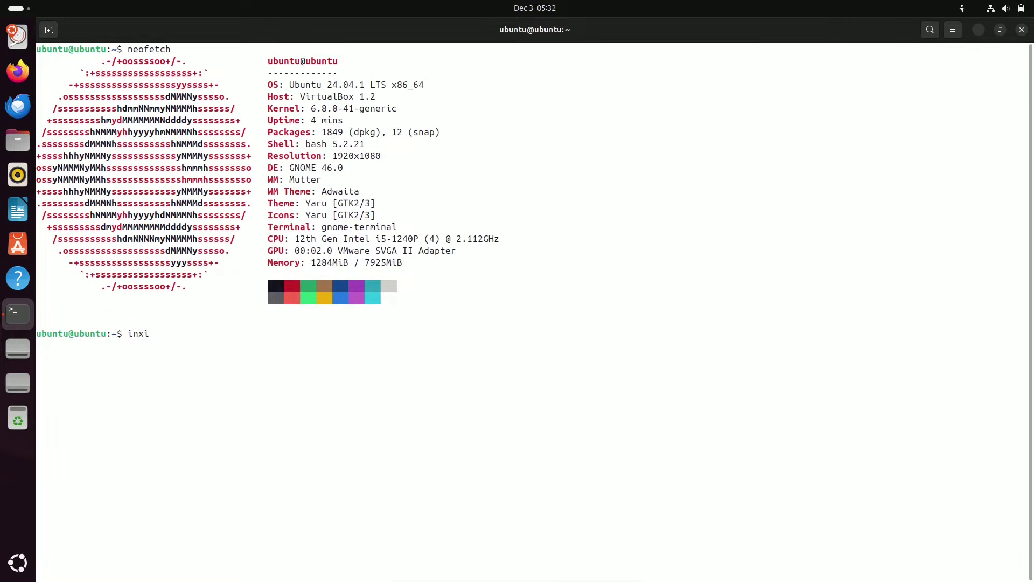
key("Return")
type("-b")
key("Return")
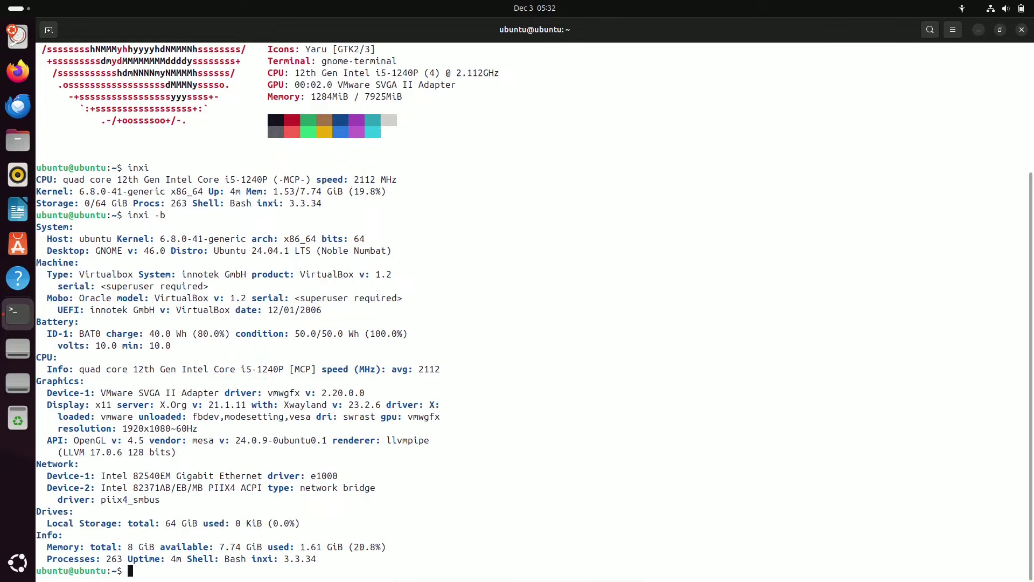
type("inxi -F")
key("Return")
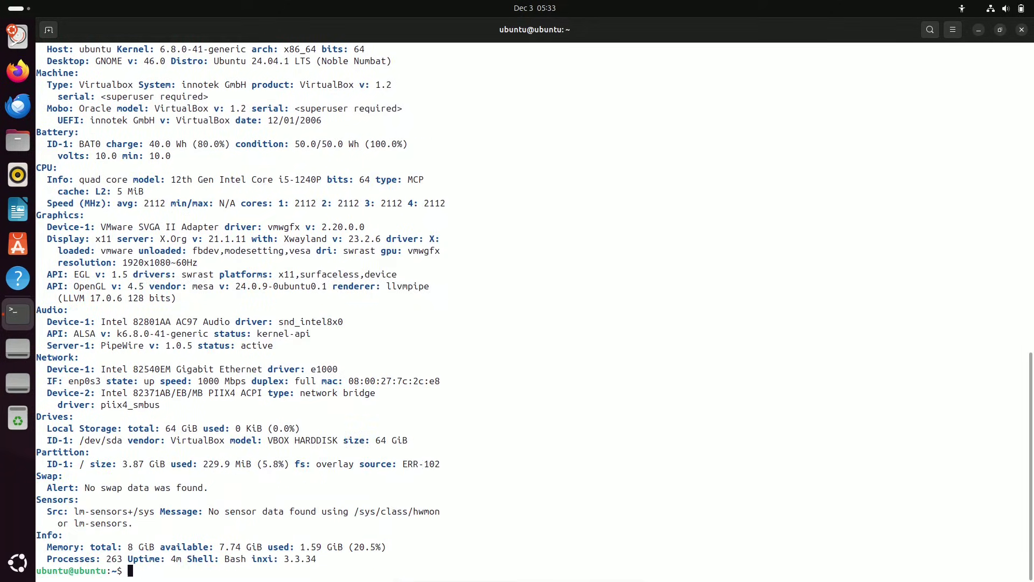
type("inxi -G")
key("Return")
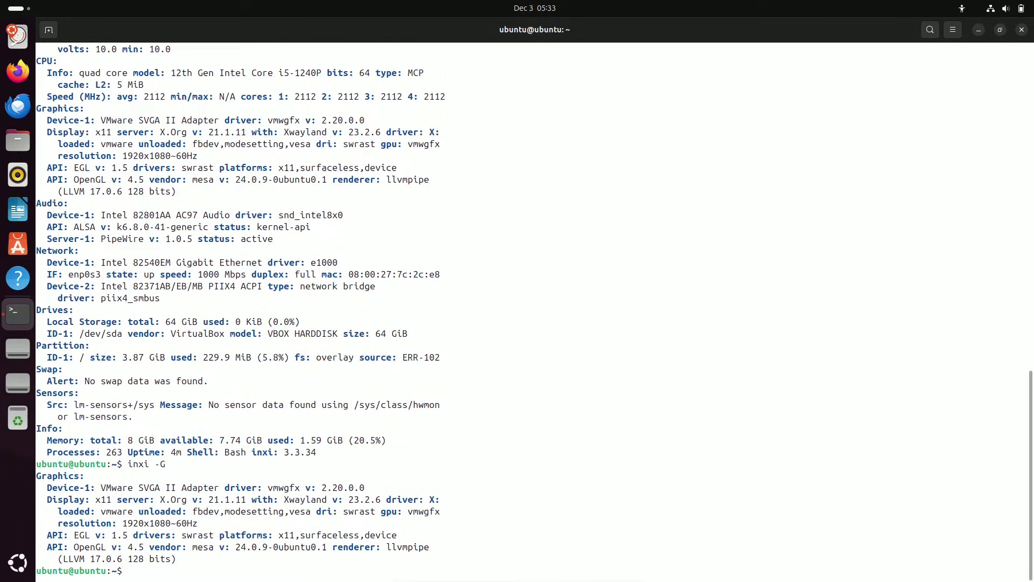
type("v8")
key("Return")
type("cat /etc/iss")
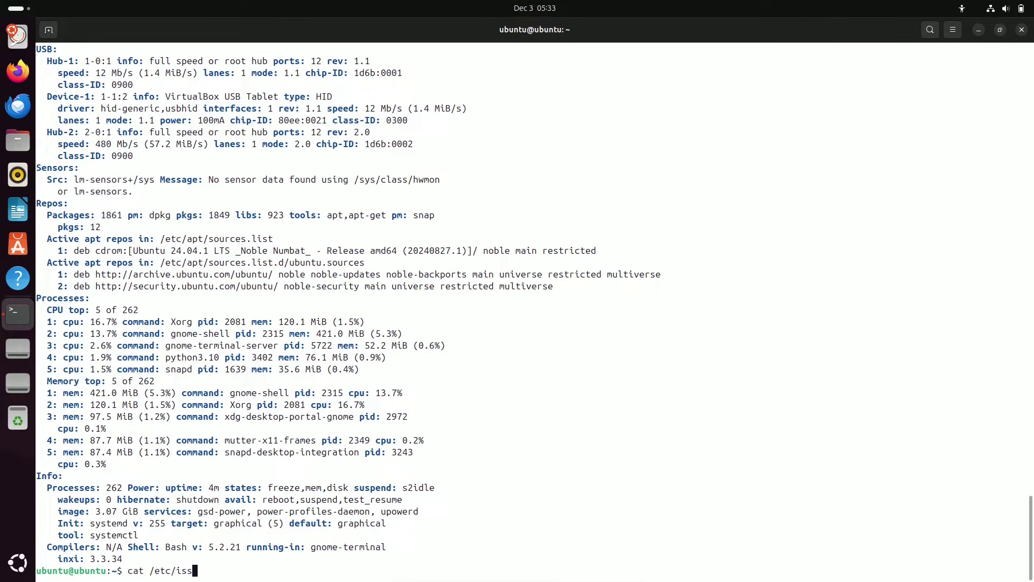
type("ue")
- Print /etc/issue, lscpu and lshw output, then exit the terminal
key("Return")
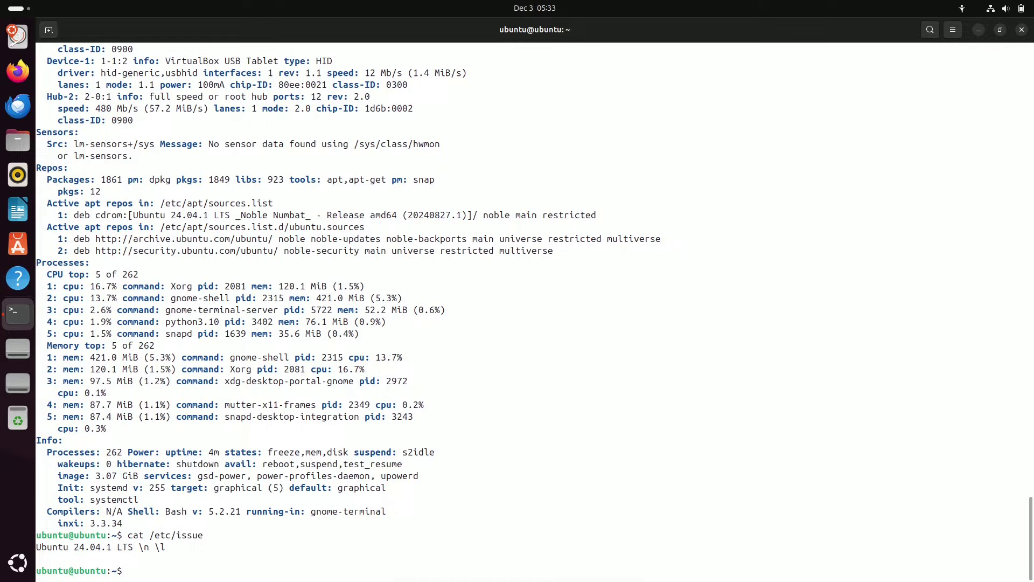
type("lscpu")
key("Return")
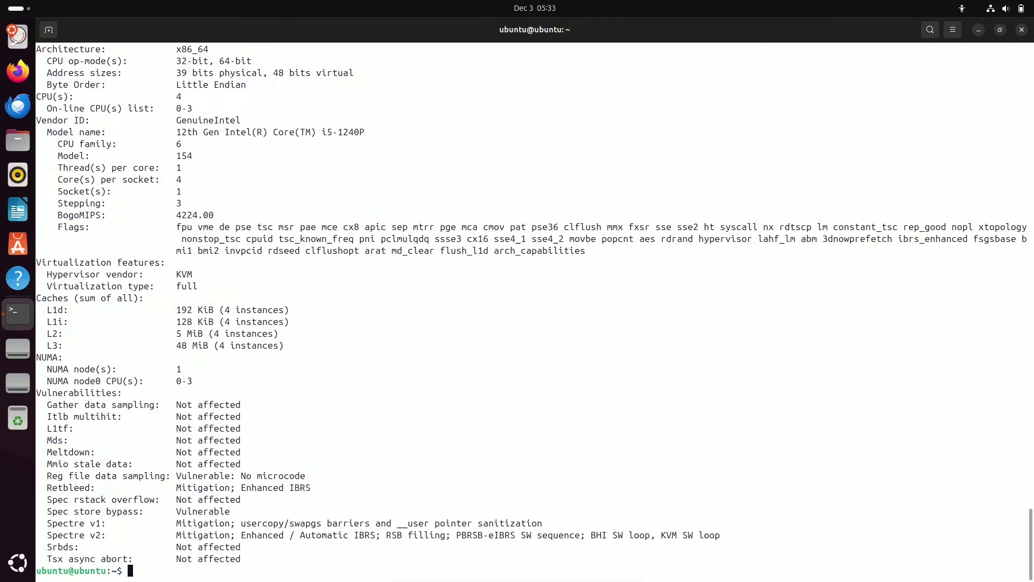
type("lshw")
key("Return")
type("ex")
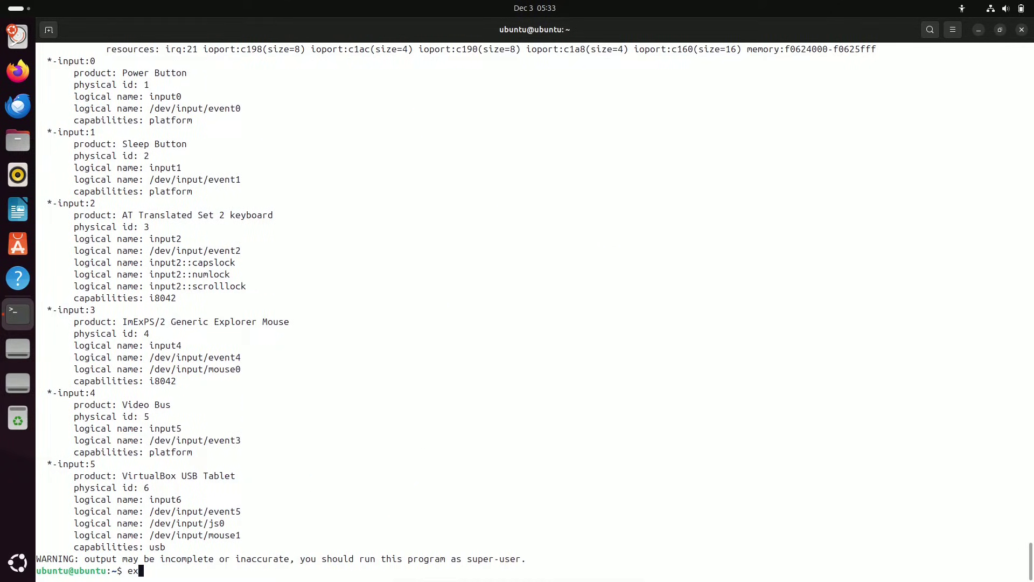
type("it")
key("Return")
- Launch Install Ubuntu from its context menu and advance to the accessibility page
right_click(653, 297)
left_click(665, 307)
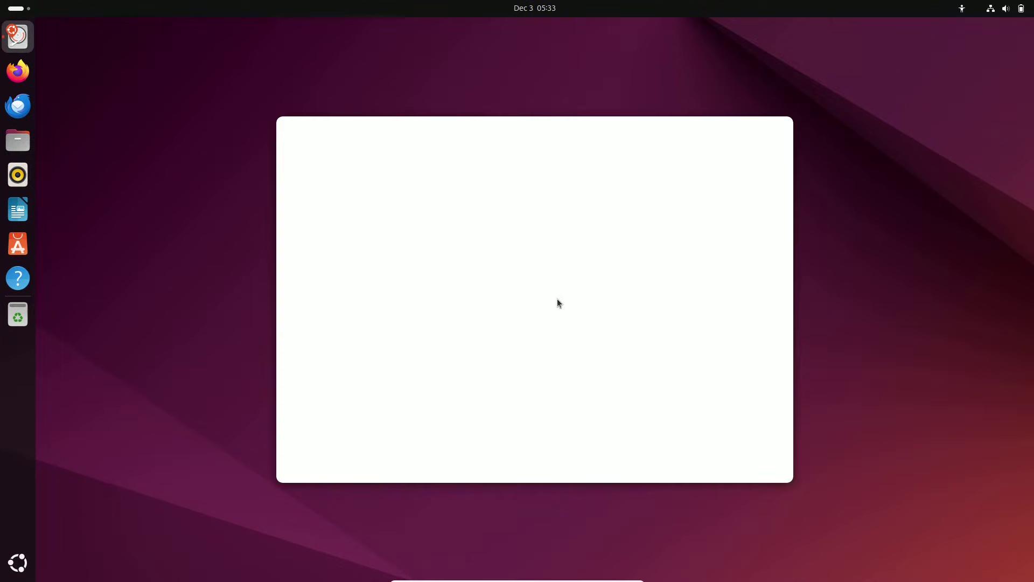
left_click(734, 457)
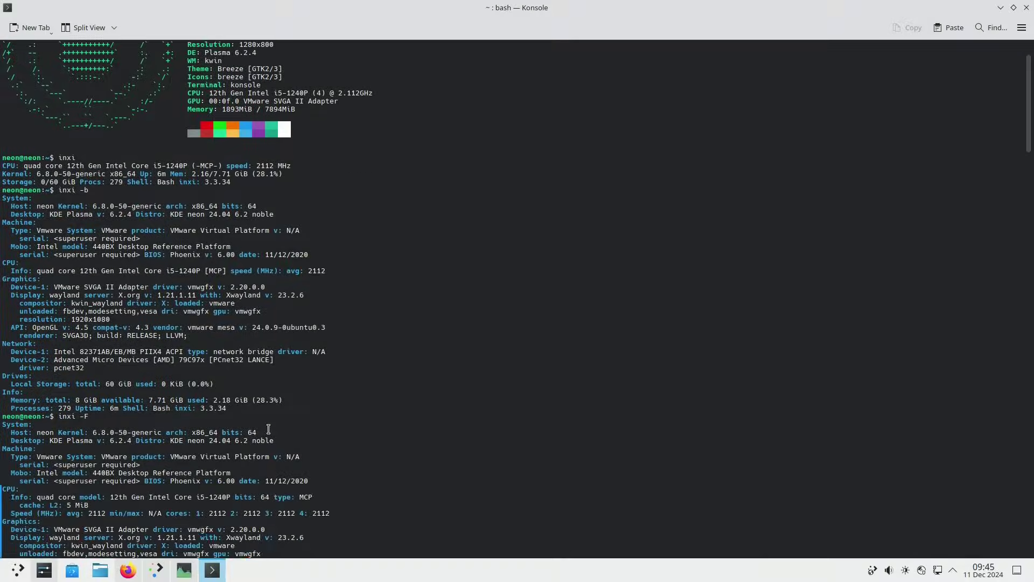
scroll(267, 432, "down", 10)
scroll(267, 432, "down", 10)
scroll(269, 429, "down", 10)
scroll(268, 429, "down", 10)
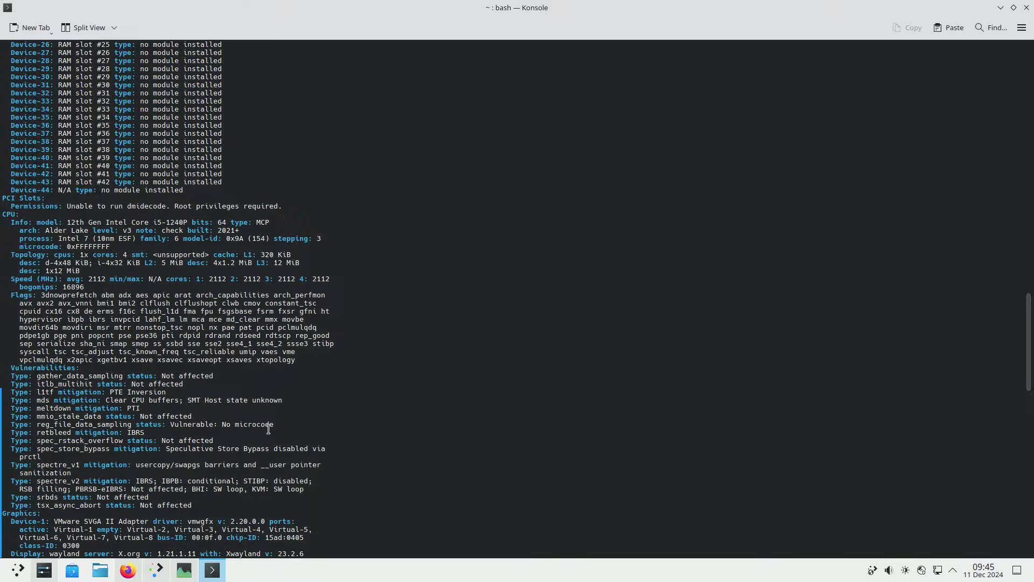
scroll(269, 428, "down", 10)
scroll(270, 430, "down", 10)
scroll(269, 433, "down", 10)
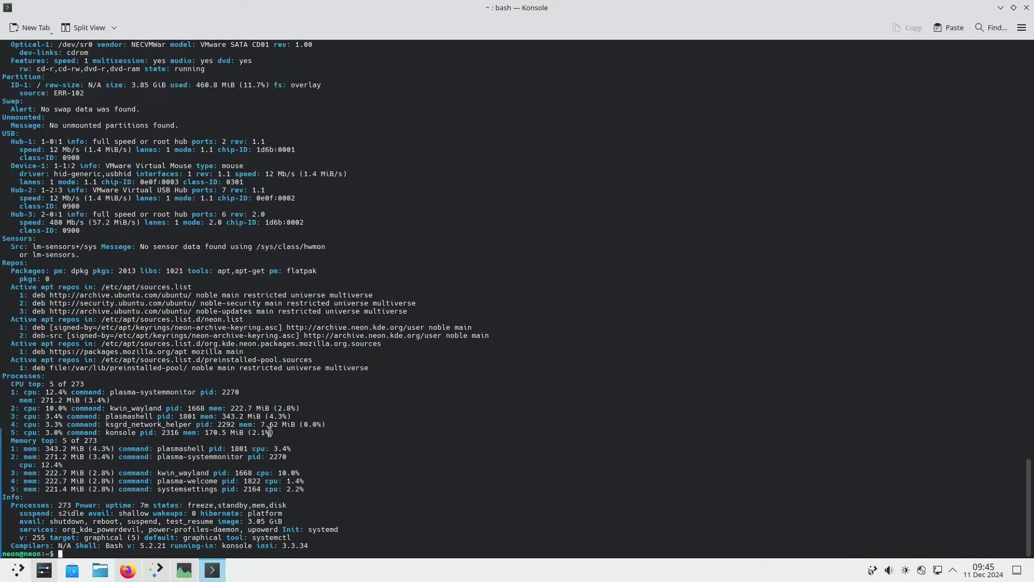
- Close Konsole, browse System Monitor's History, Processes and Overview pages, then close it
right_click(214, 570)
left_click(218, 552)
left_click(184, 569)
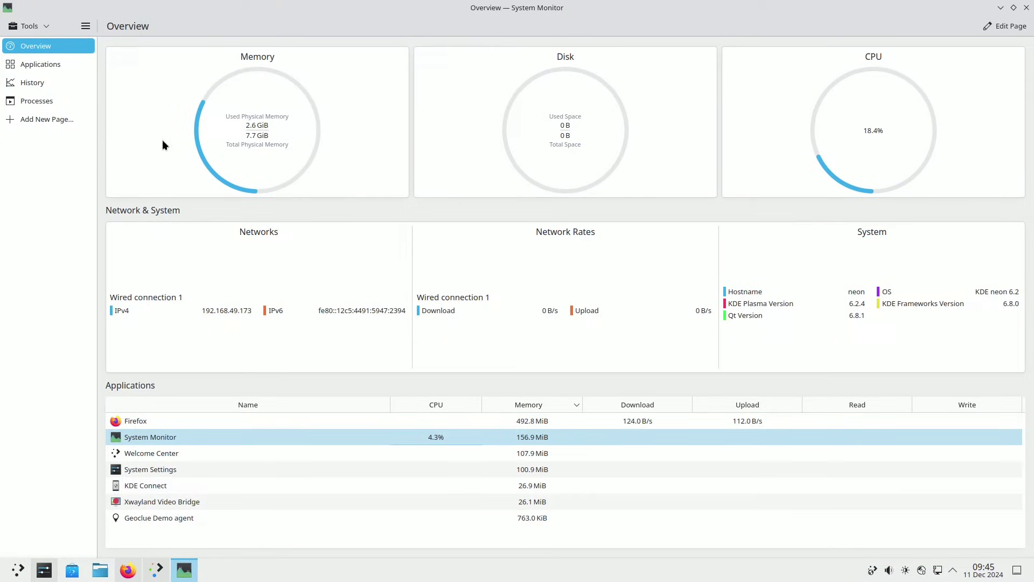
left_click(70, 70)
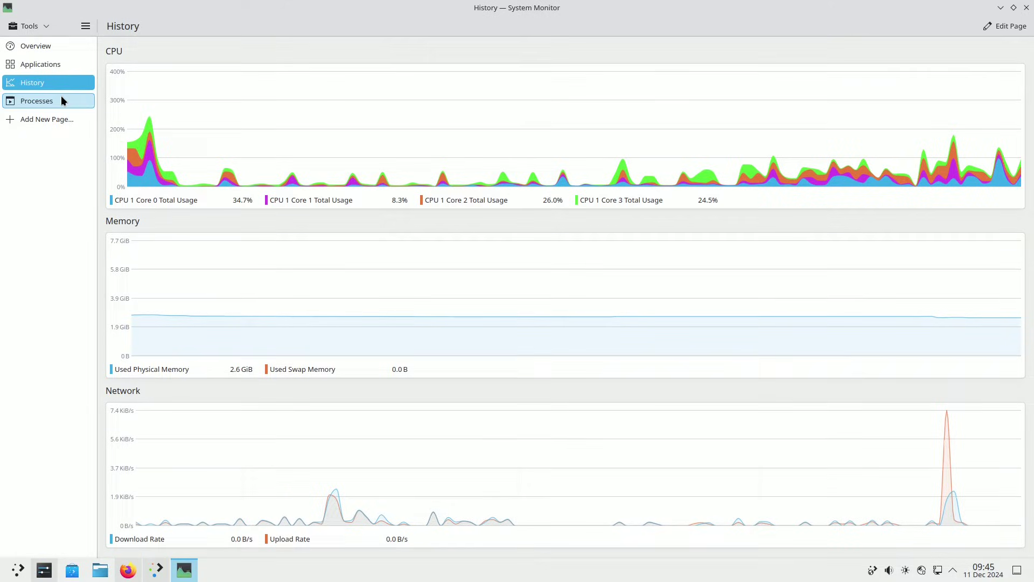
left_click(60, 95)
left_click(61, 47)
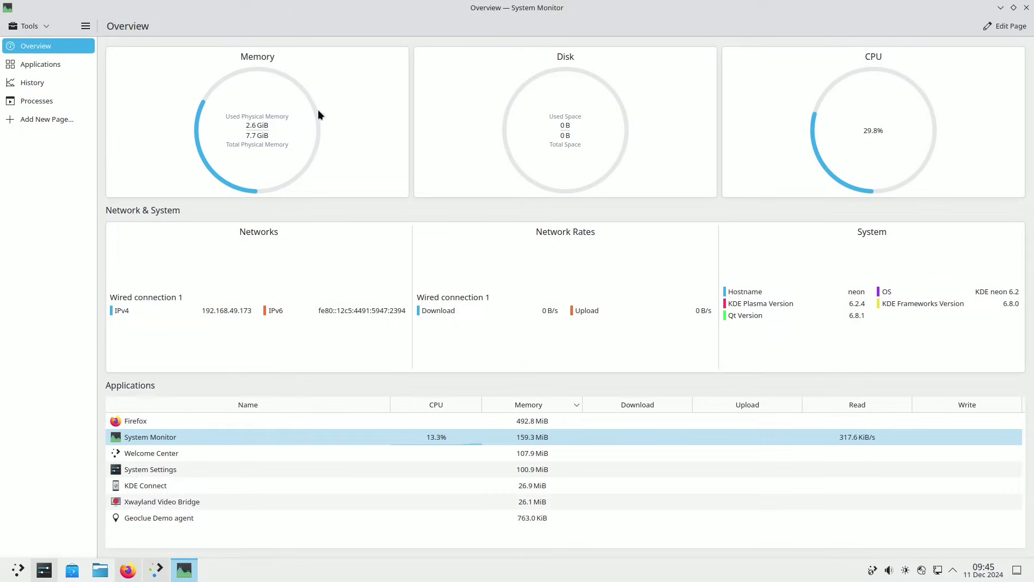
left_click(1026, 8)
- Step through the Welcome Center pages to the end and close it
left_click(157, 567)
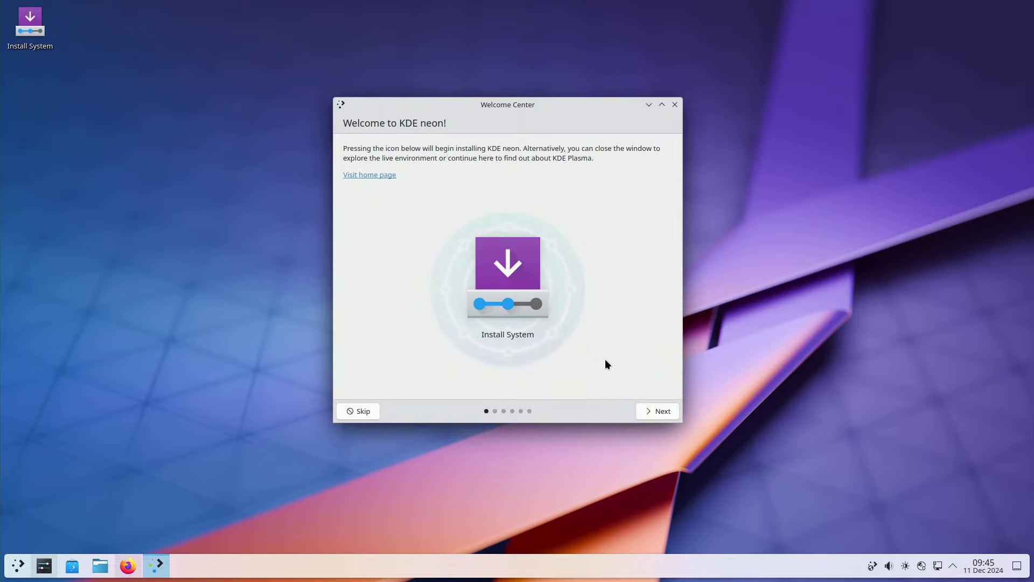
left_click(652, 404)
left_click(652, 405)
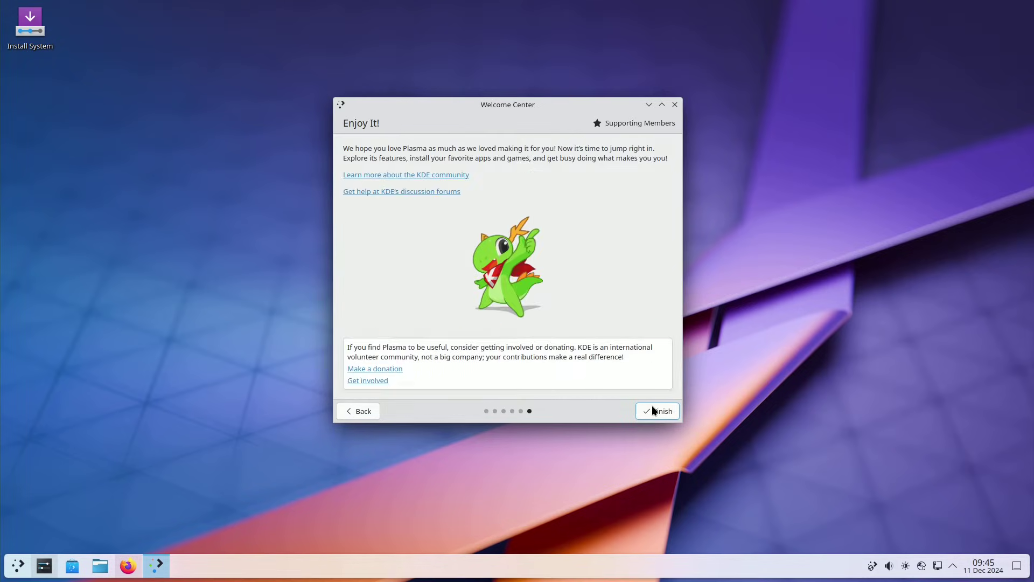
left_click(652, 410)
- View the Education category in the Edit Applications menu editor, then close it
right_click(17, 566)
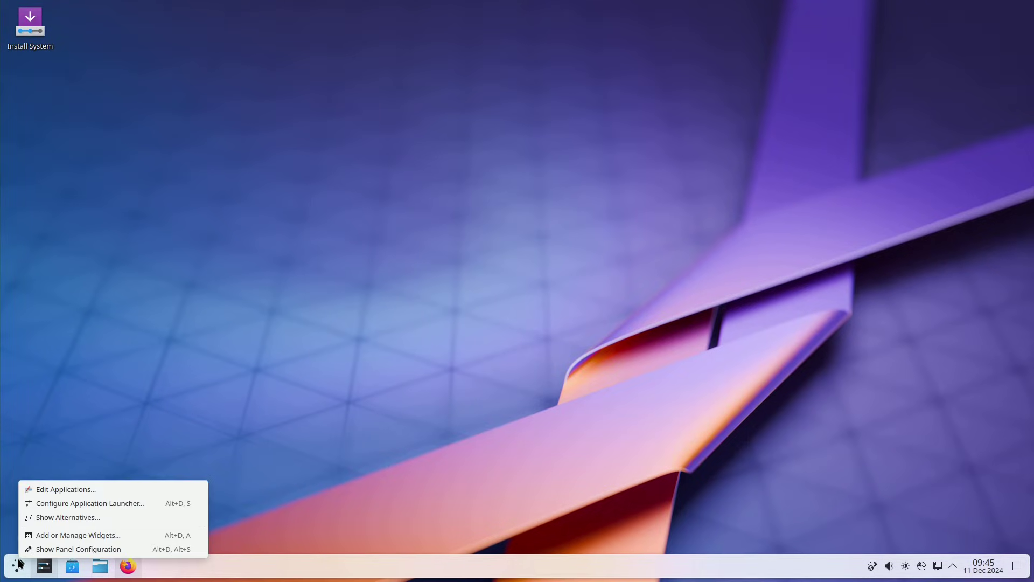
left_click(54, 491)
left_click(303, 264)
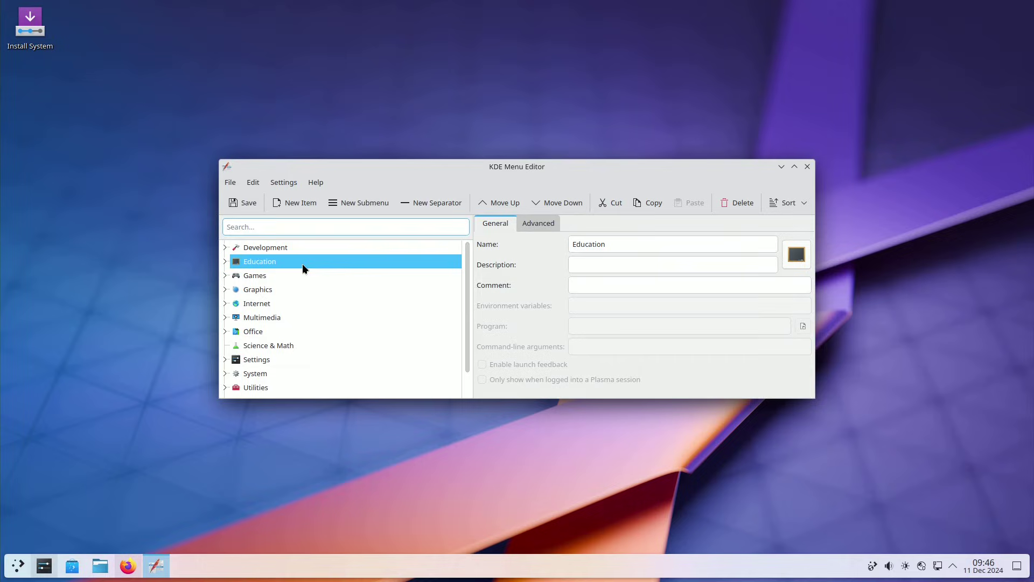
left_click(806, 167)
- View the Application Launcher settings info, dismiss them, and show the launcher's alternatives
right_click(25, 558)
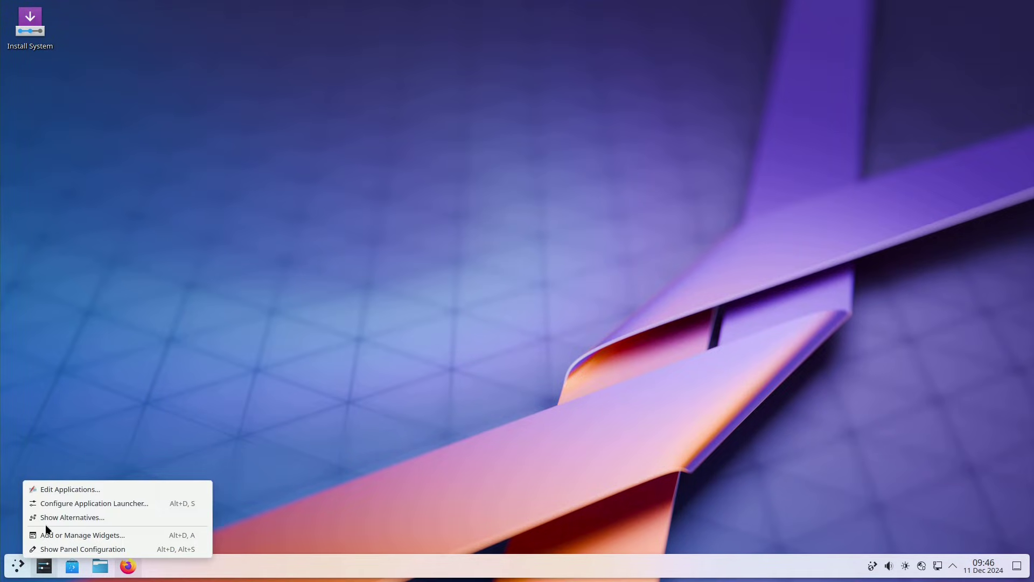
left_click(59, 507)
left_click(345, 250)
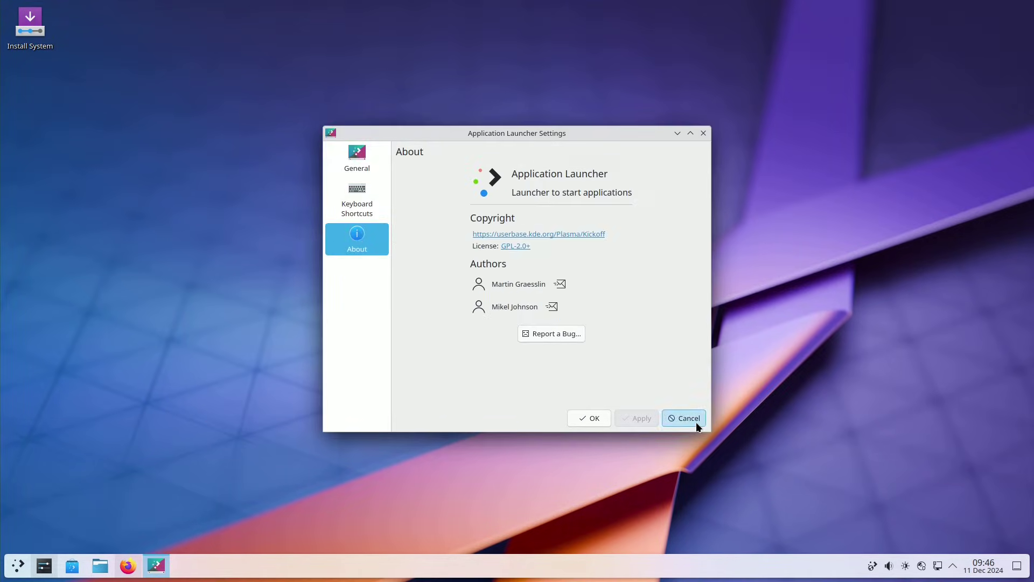
left_click(695, 422)
right_click(20, 568)
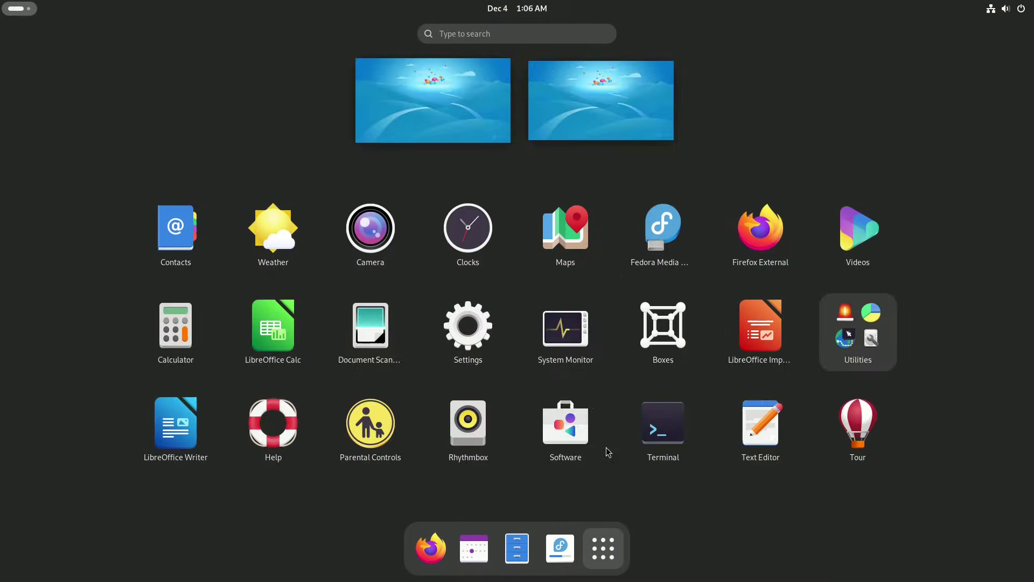
- View Fedora's System > About page and full System Details in maximized Settings
left_click(488, 347)
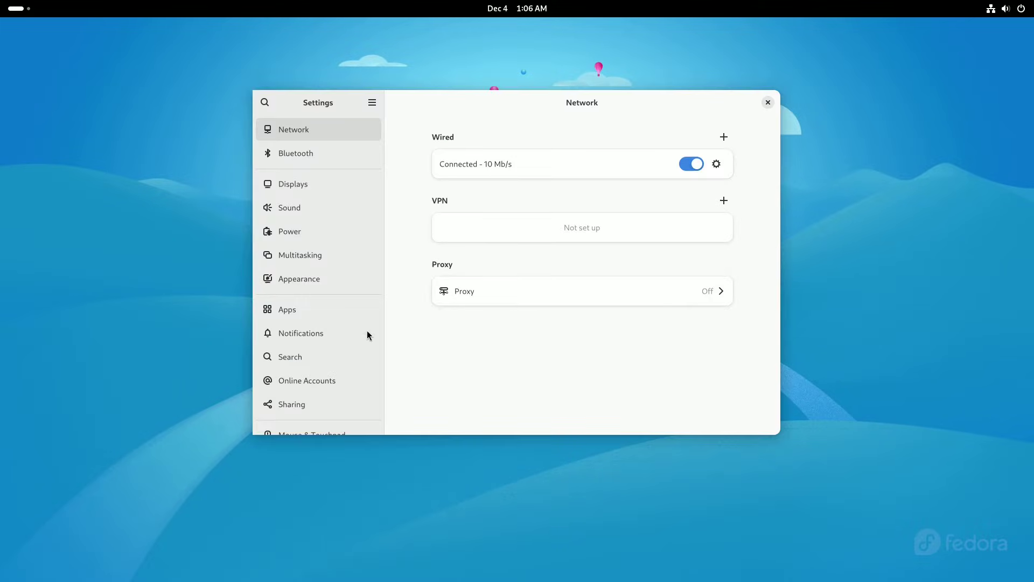
scroll(355, 363, "down", 5)
left_click(330, 420)
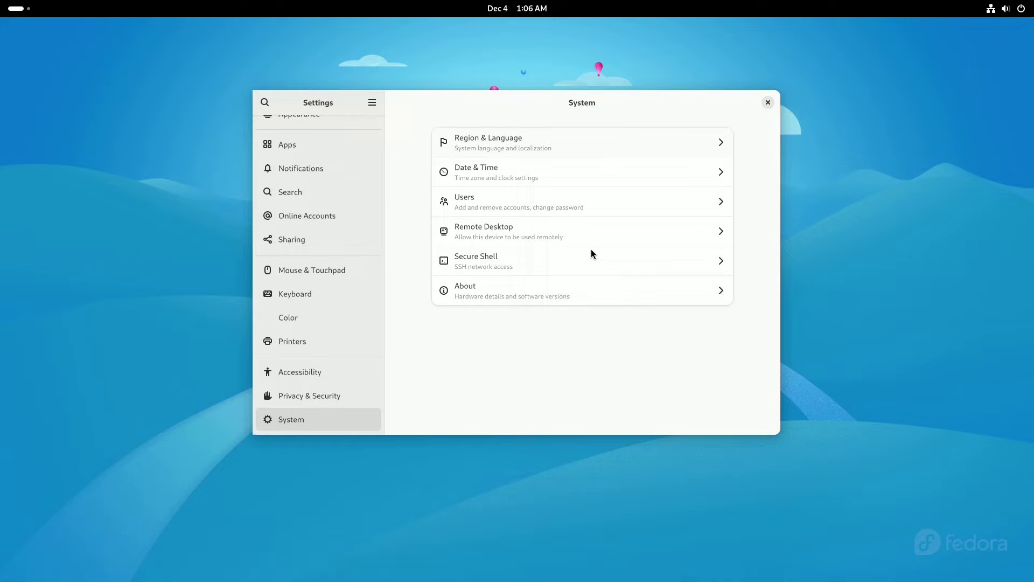
left_click(582, 291)
key("super+Up")
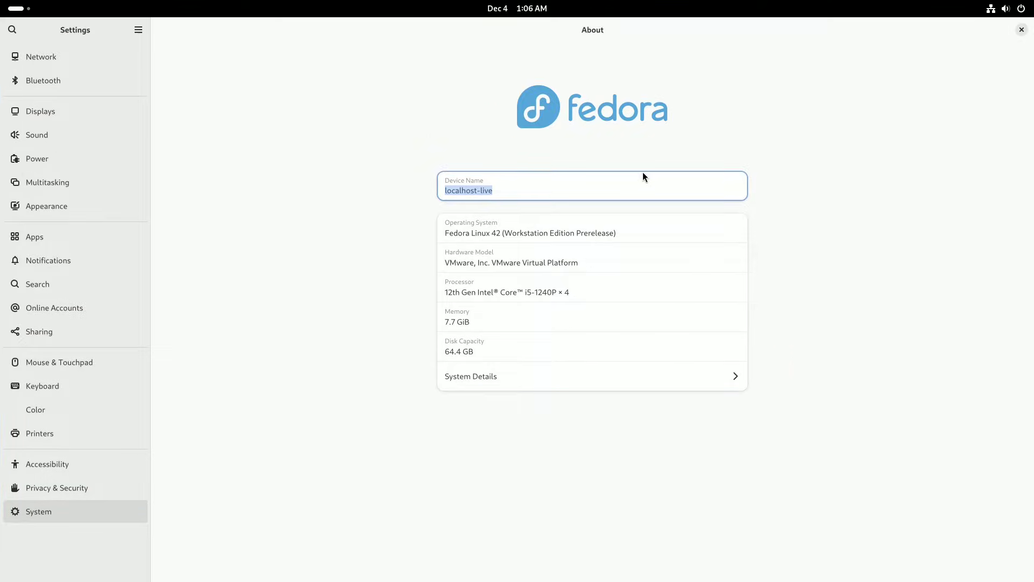
left_click(525, 374)
left_click(676, 199)
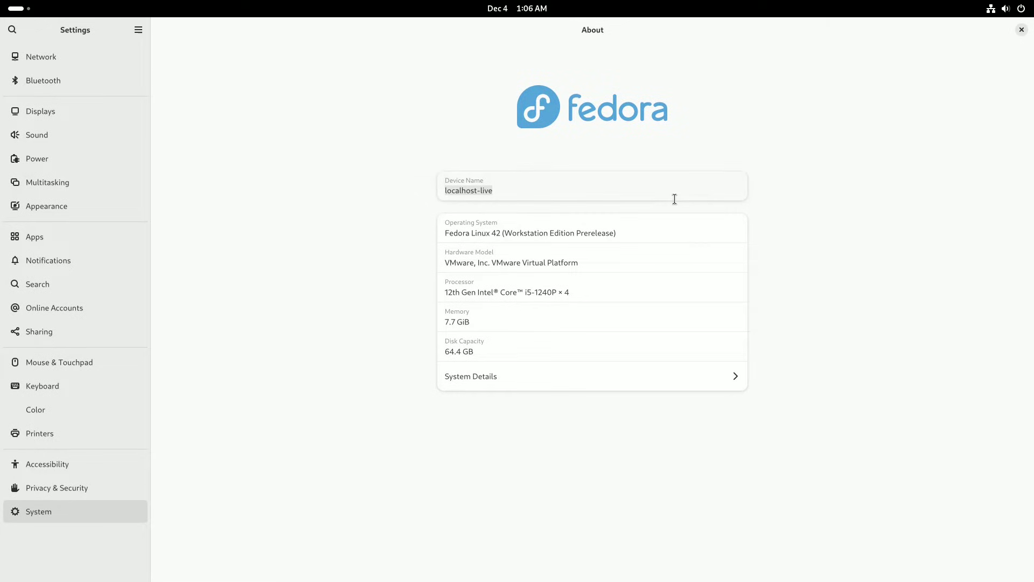
- Visit Appearance settings, restore the window size, and run inxi -F in Terminal
left_click(92, 208)
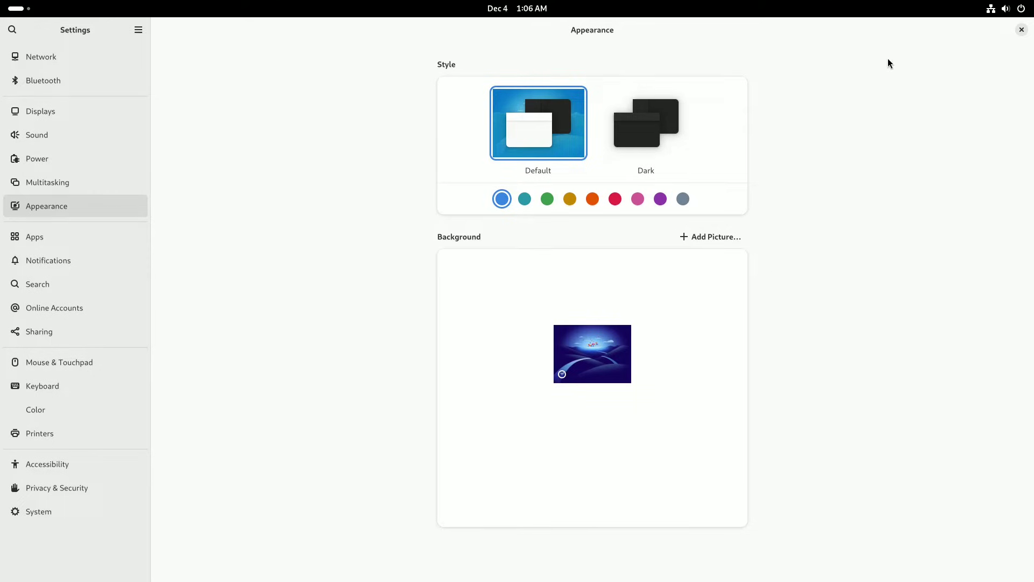
double_click(891, 19)
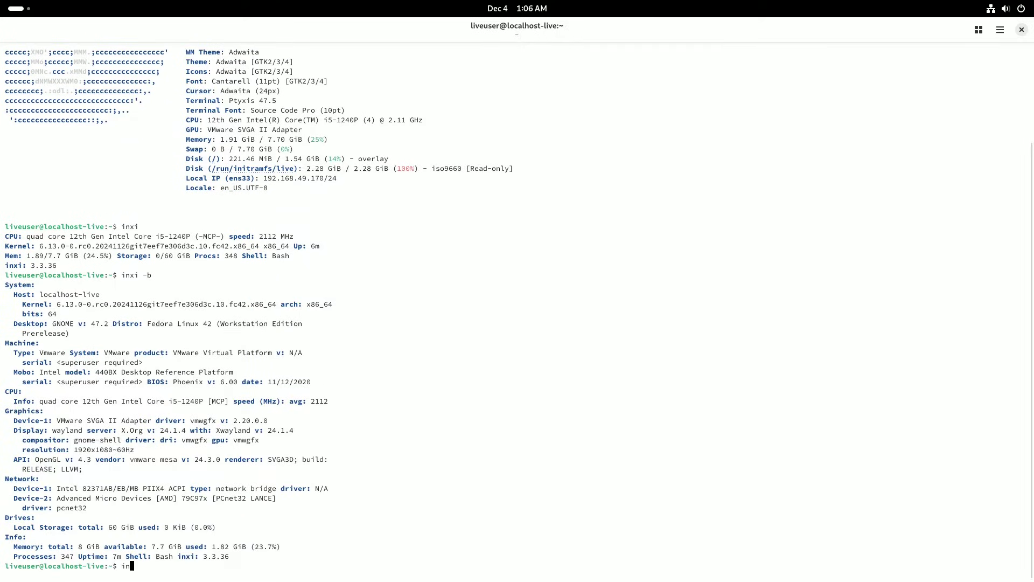
type("xi -F")
key("Return")
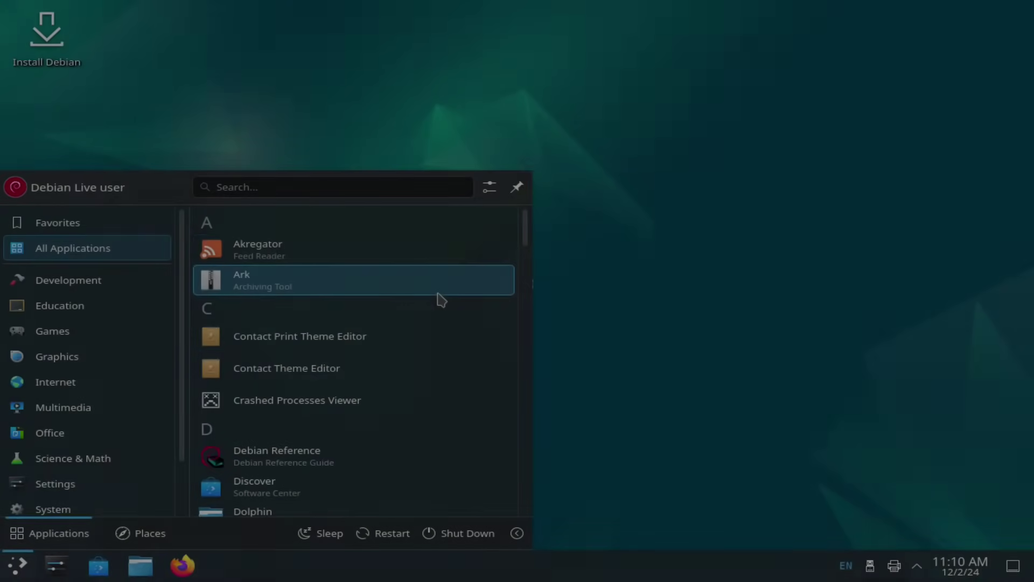
scroll(527, 270, "down", 5)
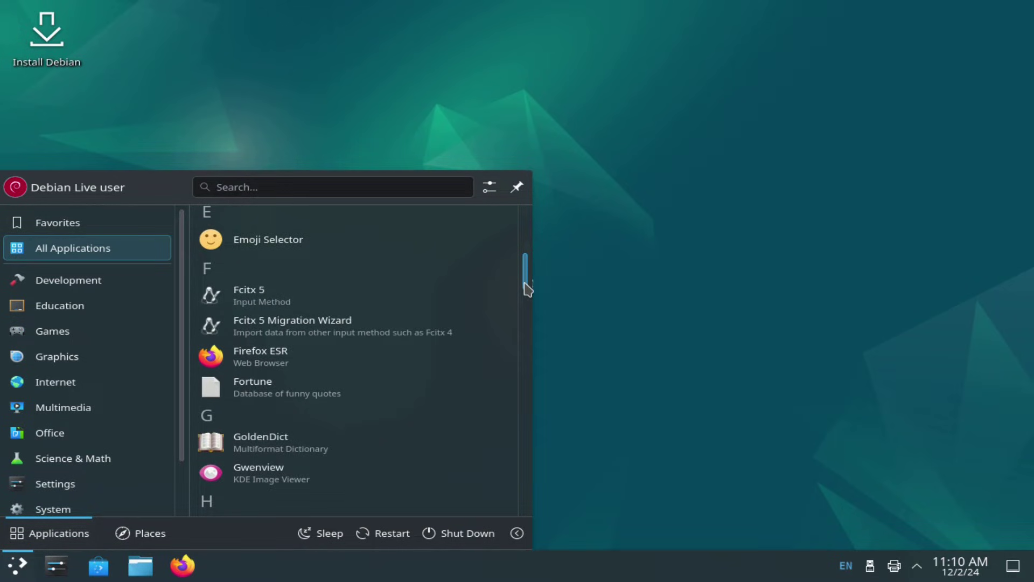
left_click_drag(526, 289, 526, 466)
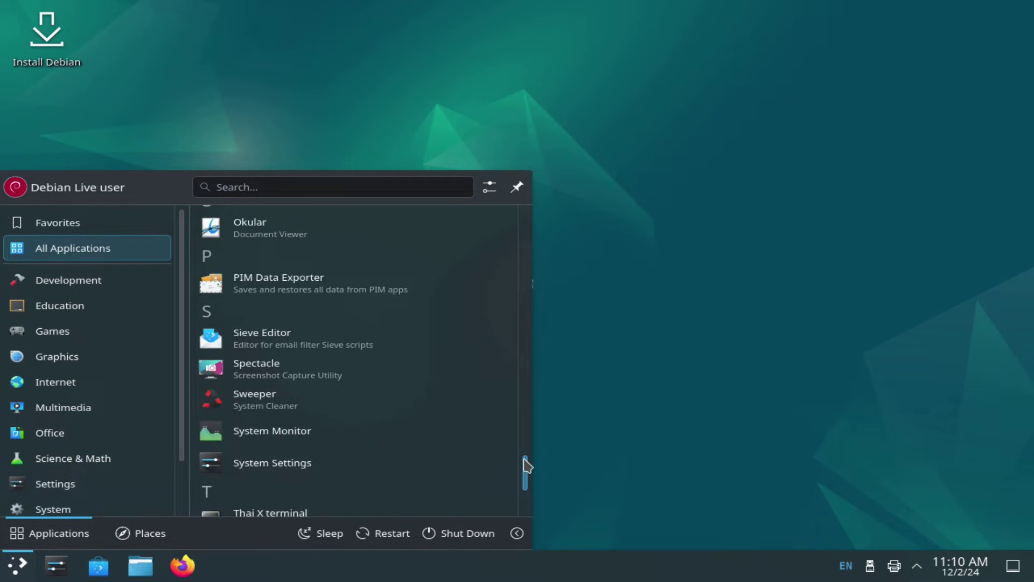
- Browse Debian System Monitor's Applications, History and process tree pages, then close it
left_click(273, 431)
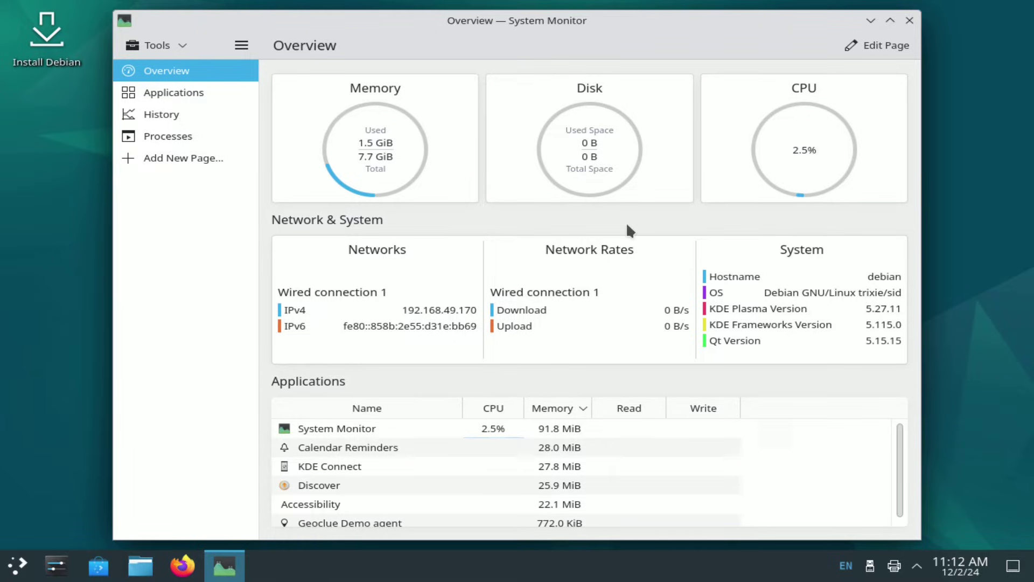
left_click_drag(714, 47, 739, 51)
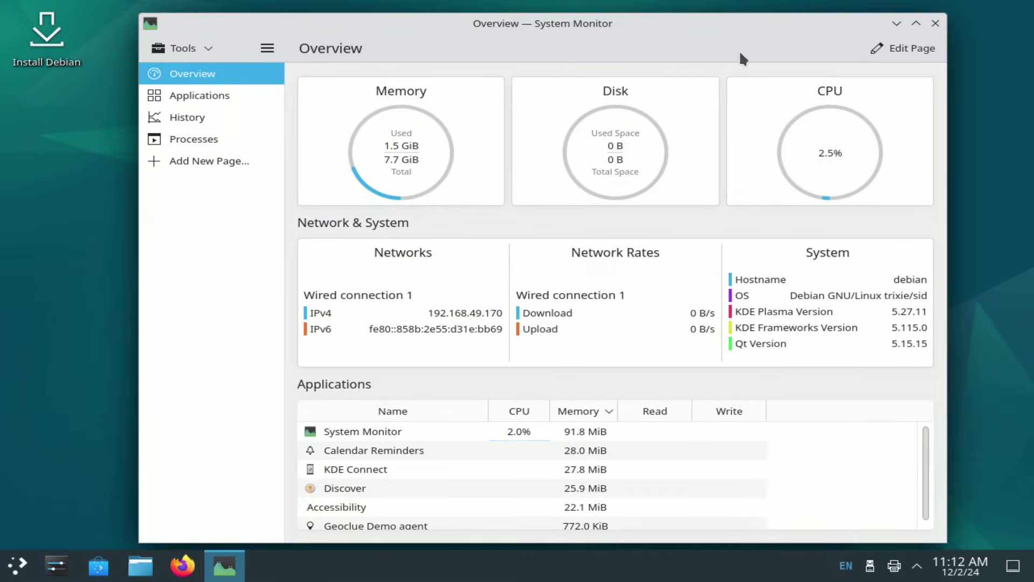
left_click(271, 96)
left_click(283, 118)
left_click(275, 138)
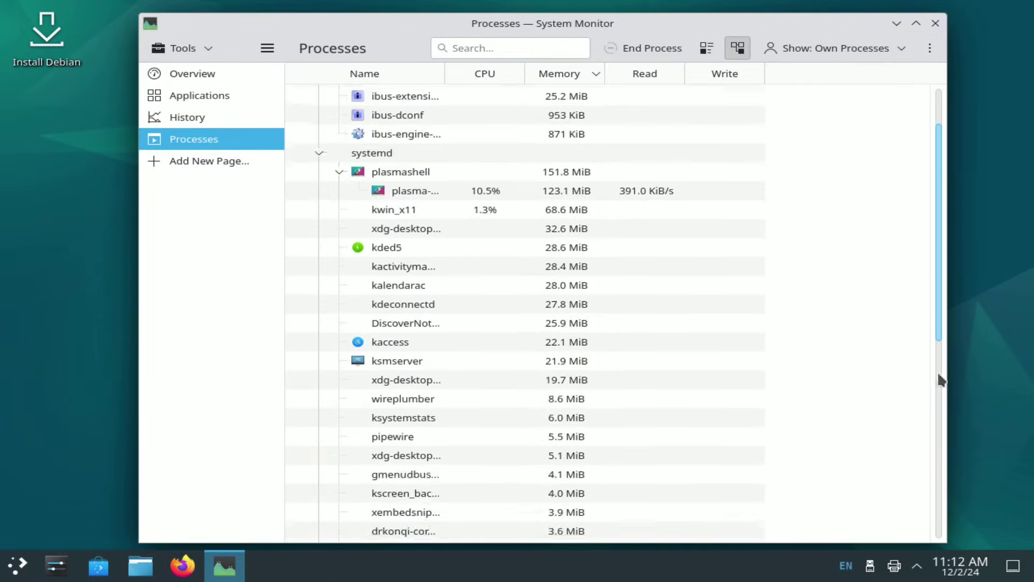
key("alt+F4")
- On Arch, view the About Xfce version details and close the dialog
key("super")
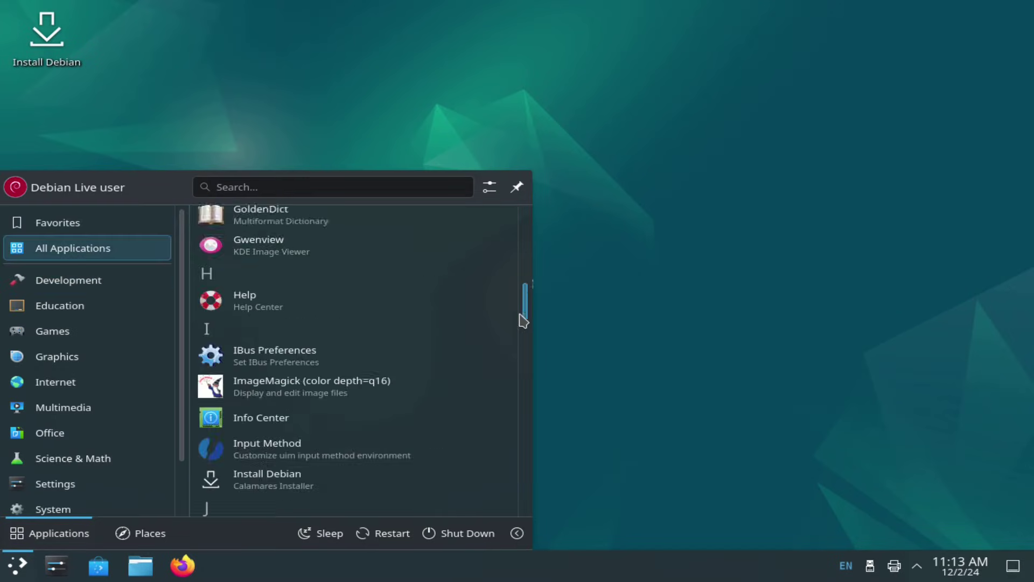
mouse_move(522, 316)
left_mouse_down()
mouse_move(522, 485)
mouse_move(529, 353)
left_mouse_up()
scroll(300, 388, "up", 8)
scroll(277, 457, "down", 3)
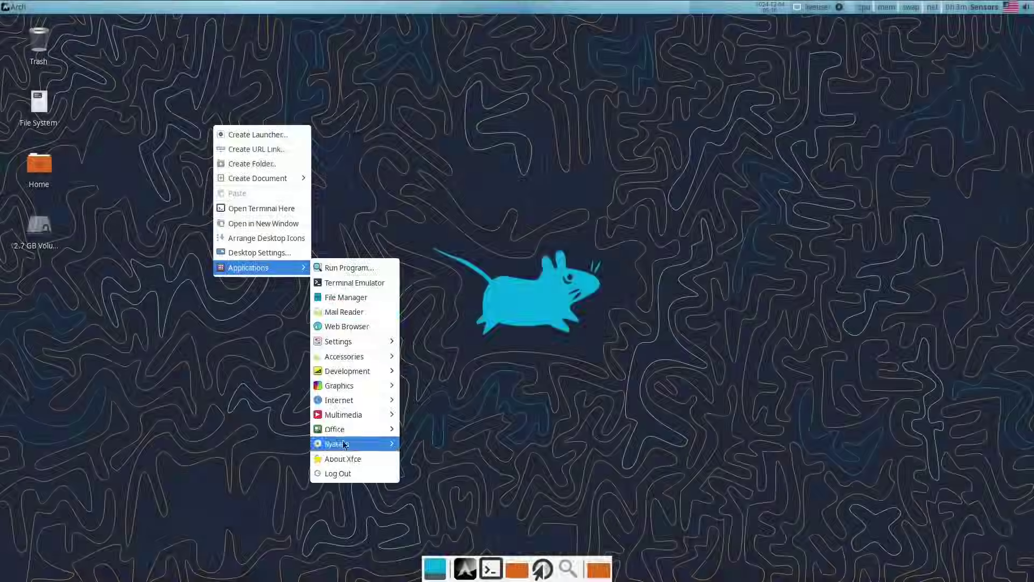
left_click(340, 458)
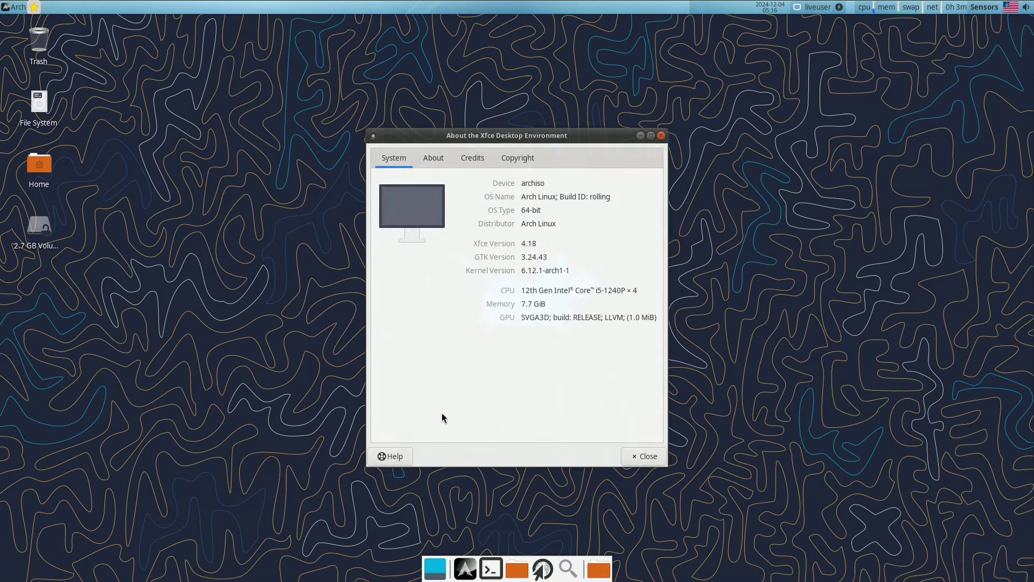
left_click(637, 458)
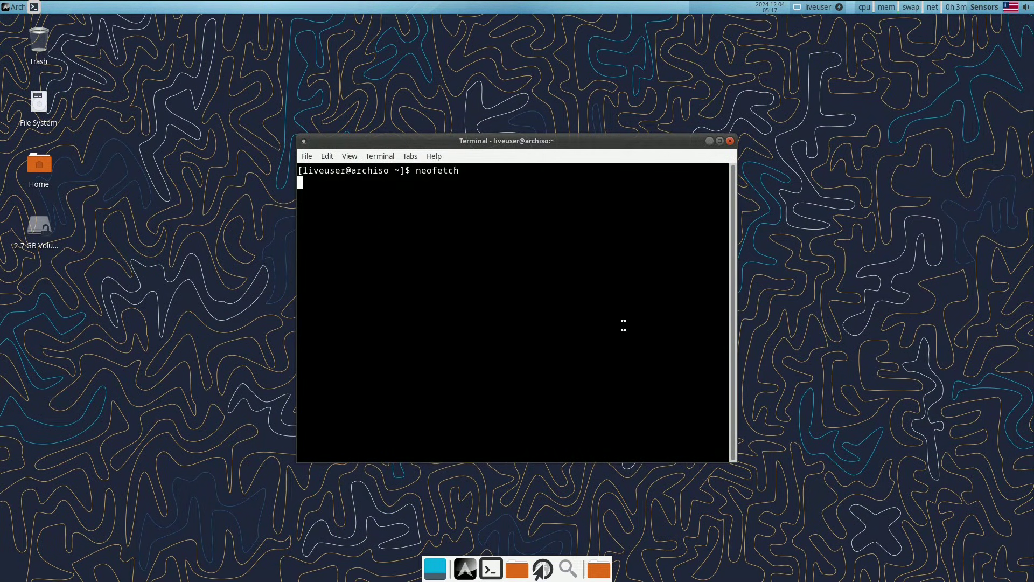
- Show Arch's neofetch summary in a maximized Xfce Terminal
key("alt+F10")
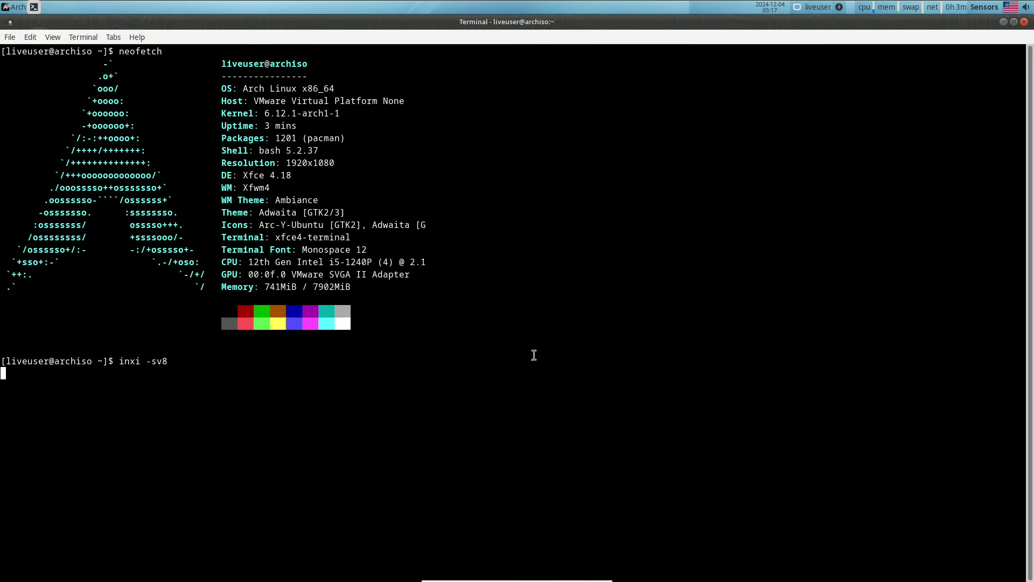
scroll(533, 355, "up", 15)
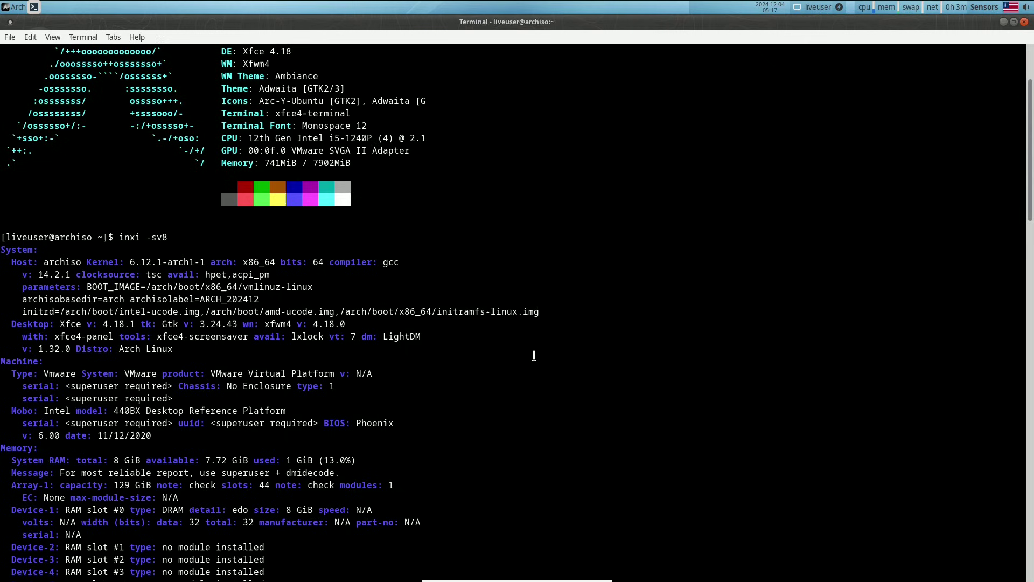
scroll(533, 355, "down", 10)
scroll(533, 355, "down", 10)
scroll(533, 355, "down", 10)
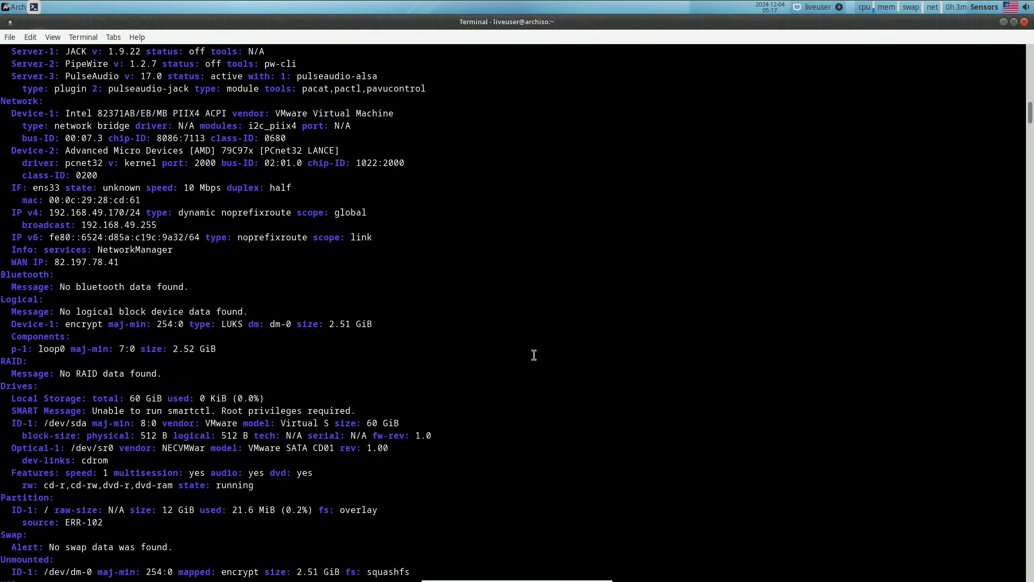
scroll(534, 355, "down", 10)
scroll(534, 355, "down", 7)
left_click_drag(997, 170, 1009, 477)
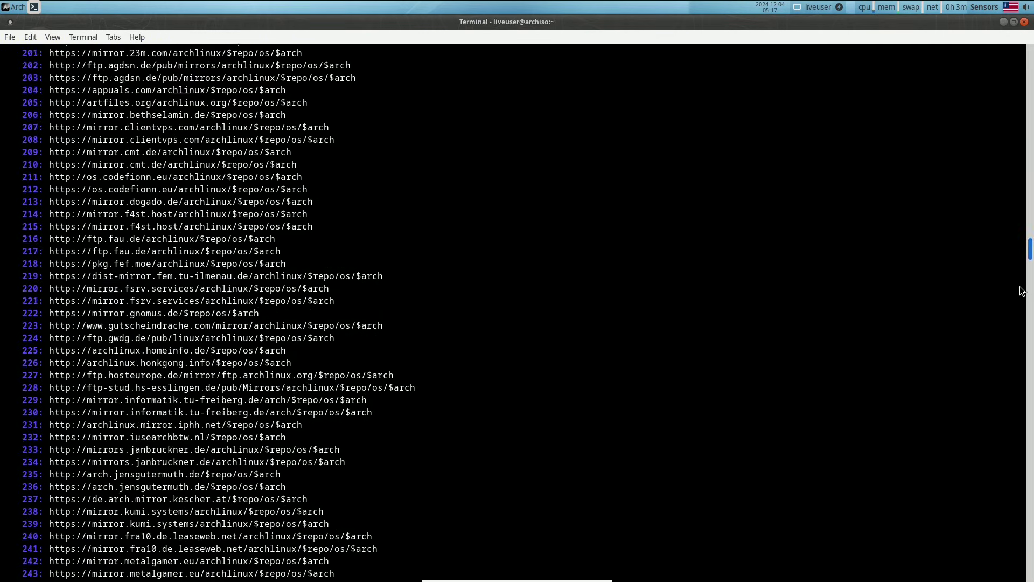
scroll(664, 330, "down", 15)
scroll(665, 330, "down", 10)
scroll(664, 331, "down", 3)
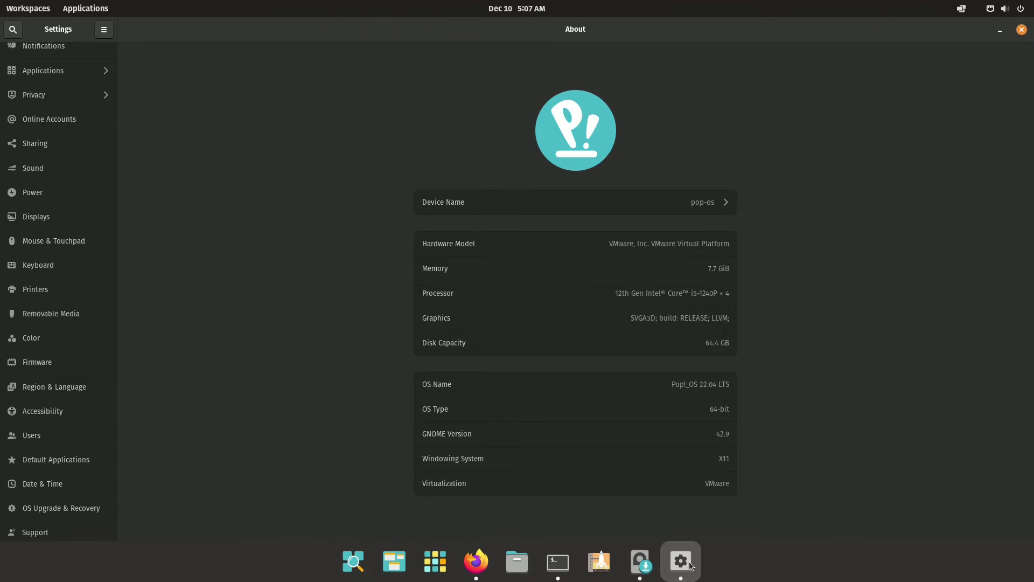
- Take the Pop!_OS installer through English, US English layout and Custom (Advanced) install, then close it
left_click(1000, 31)
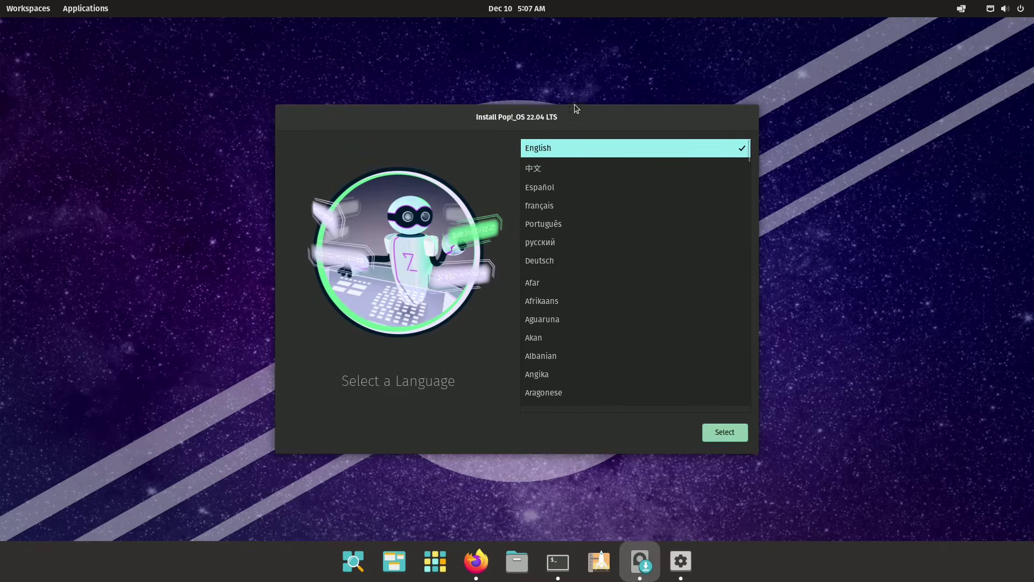
left_click(734, 436)
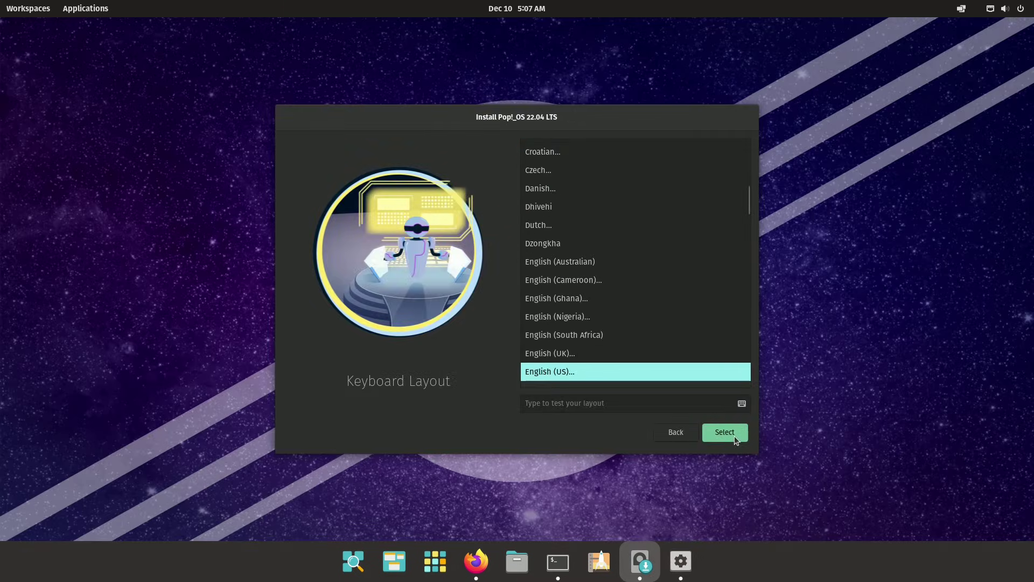
left_click(735, 435)
left_click(596, 295)
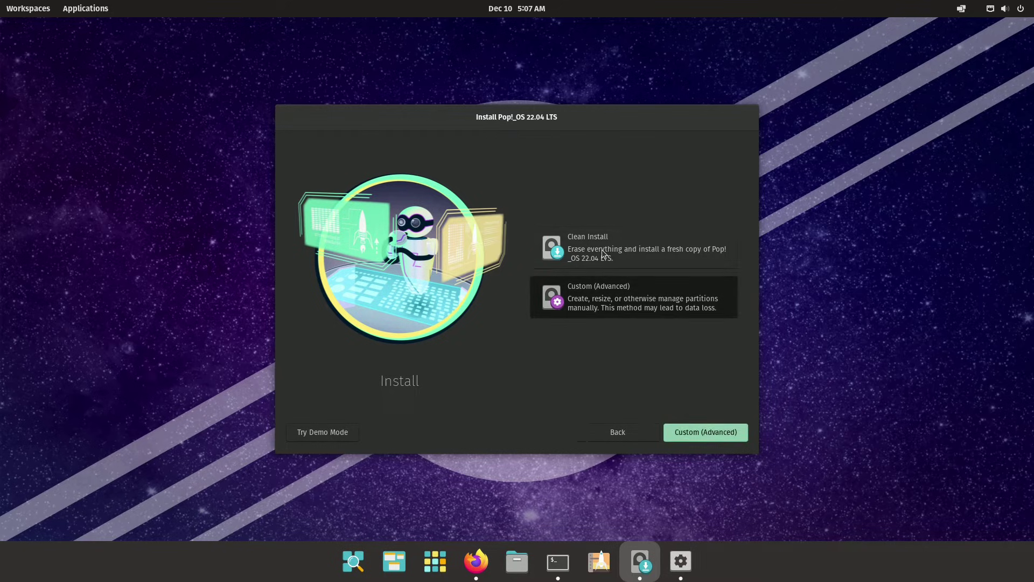
left_click(605, 254)
key("Down")
left_click(700, 433)
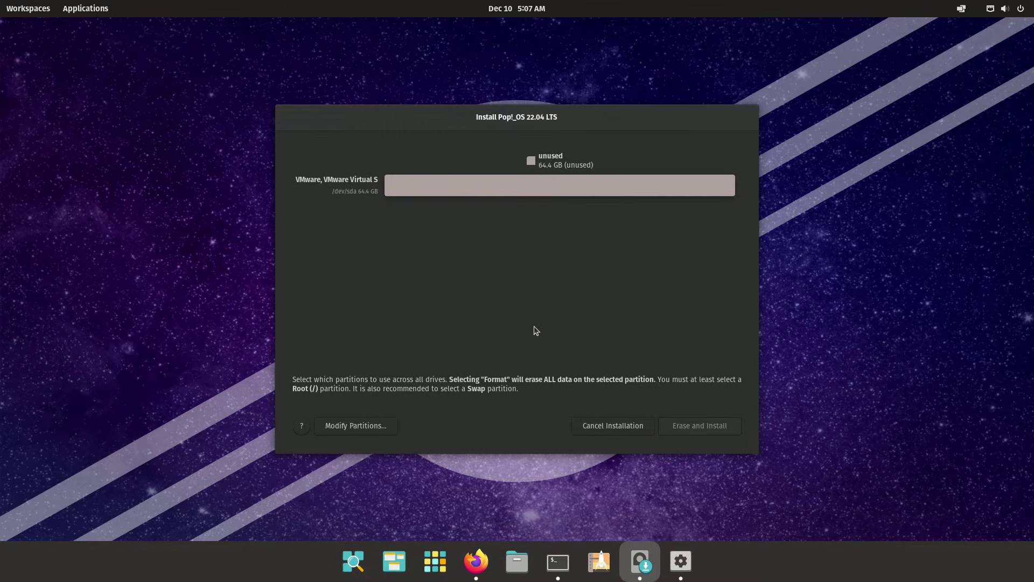
left_click(603, 427)
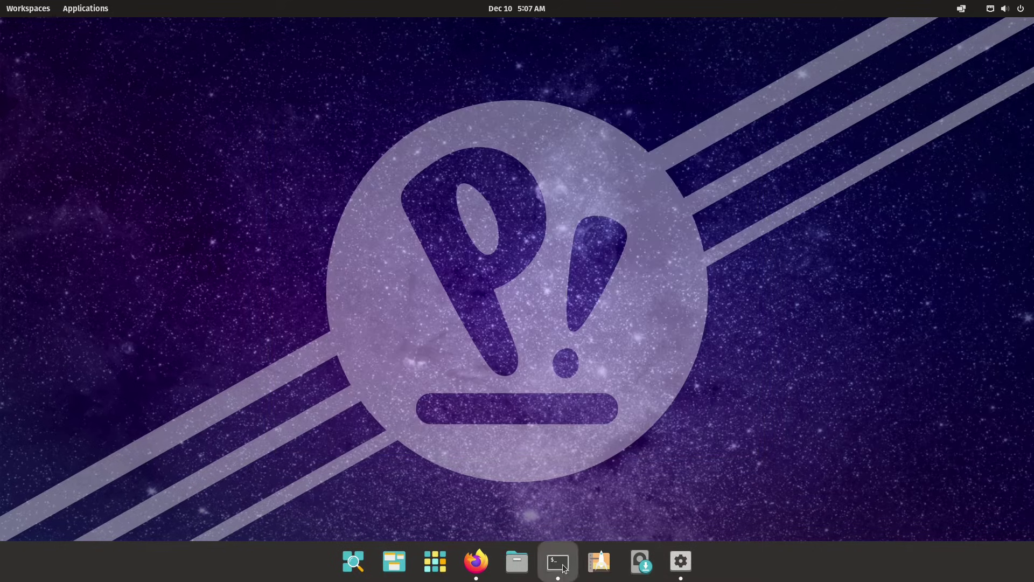
- Review the inxi, lscpu and lshw output, close Terminal, and open the tiling settings
left_click(557, 561)
scroll(829, 351, "down", 5)
scroll(829, 350, "down", 5)
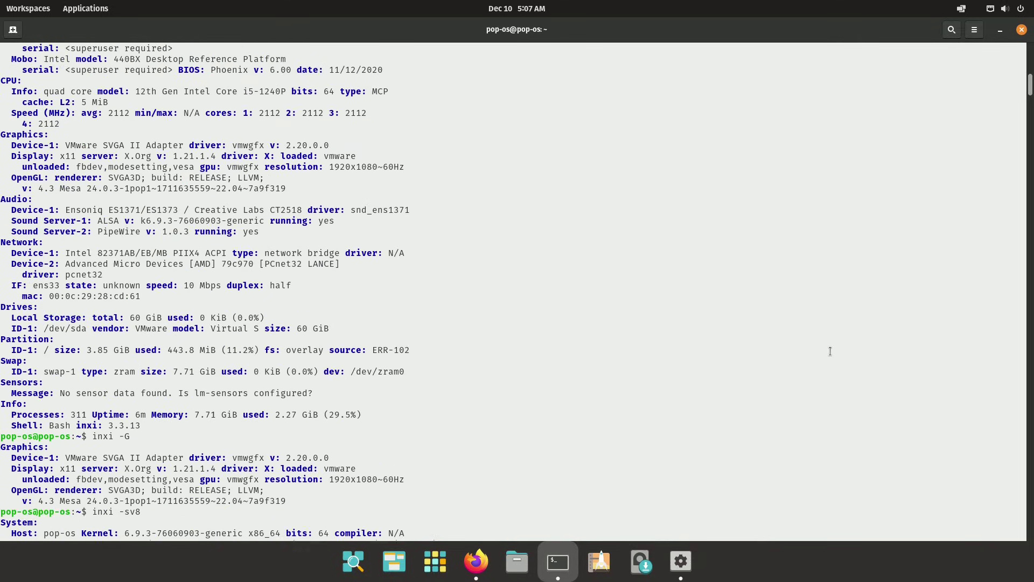
scroll(829, 350, "down", 5)
scroll(829, 351, "down", 5)
scroll(829, 350, "down", 5)
scroll(828, 351, "down", 5)
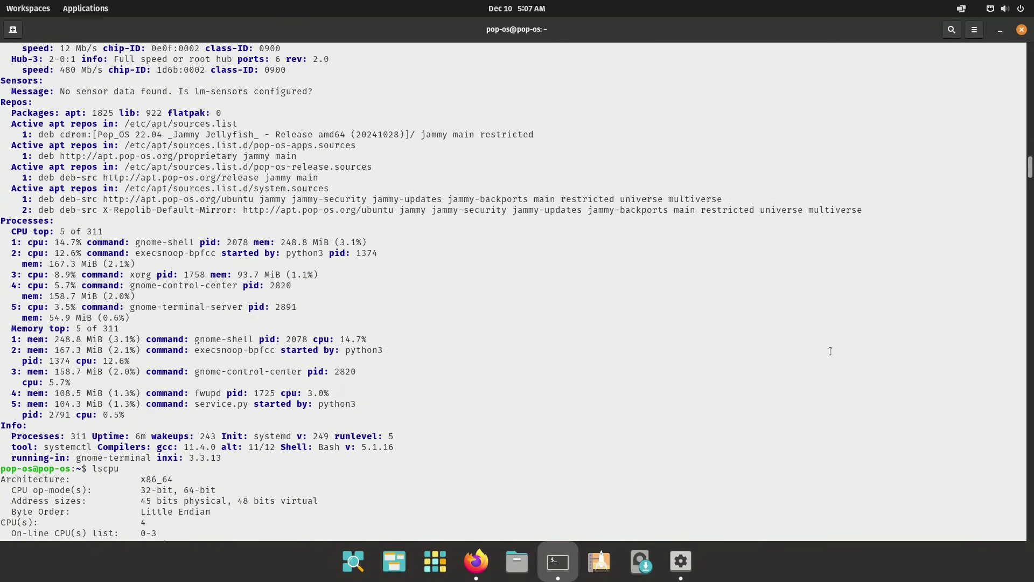
scroll(829, 351, "down", 5)
left_click_drag(1030, 180, 1021, 537)
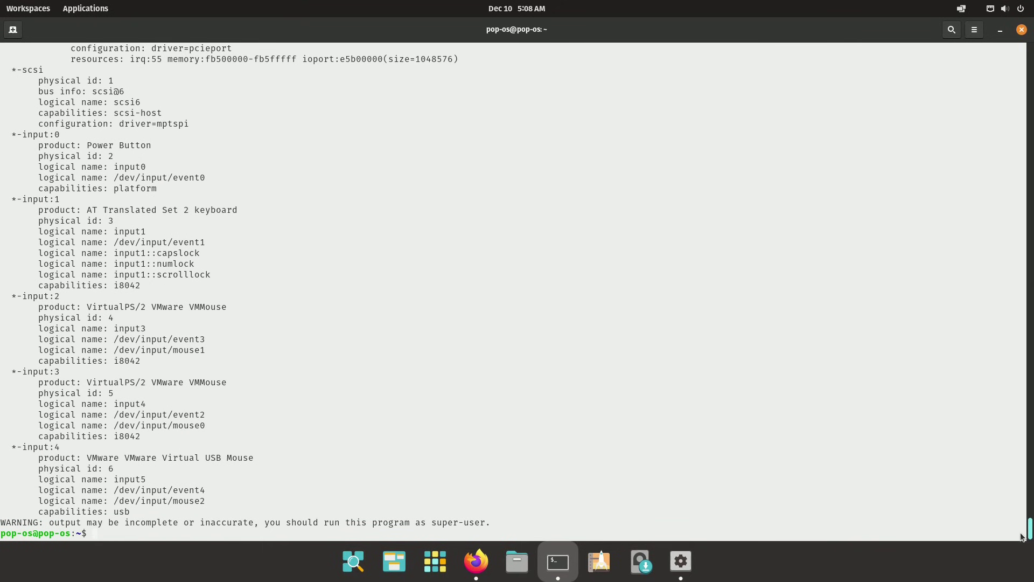
left_click(1022, 30)
left_click(960, 9)
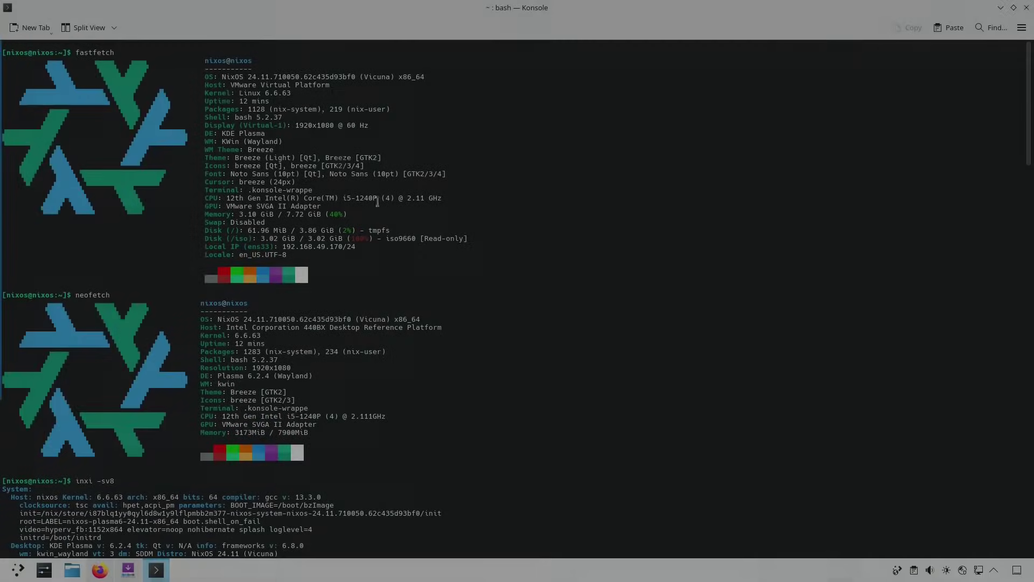
left_click_drag(65, 60, 355, 263)
left_click_drag(75, 295, 114, 296)
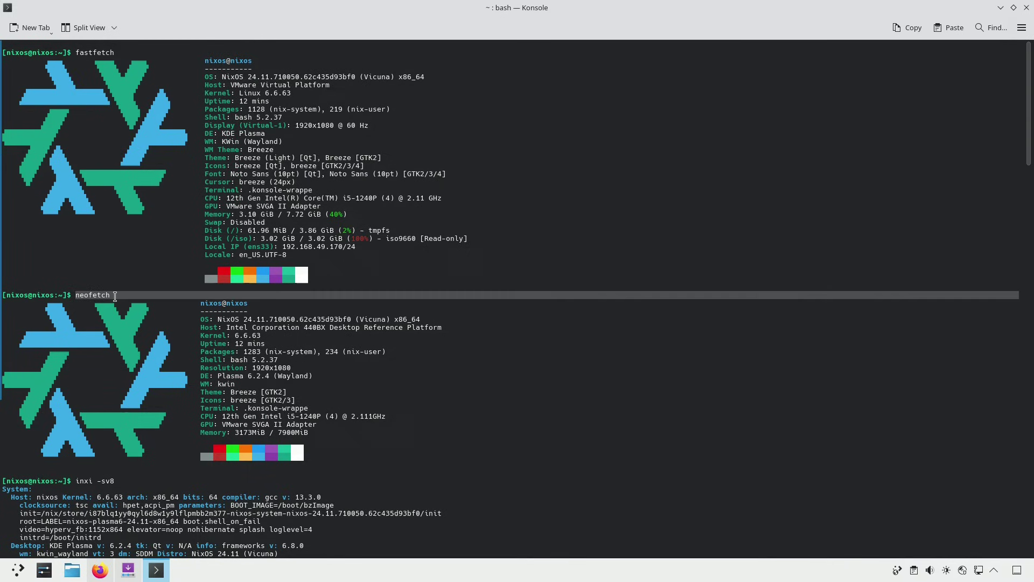
scroll(178, 239, "down", 8)
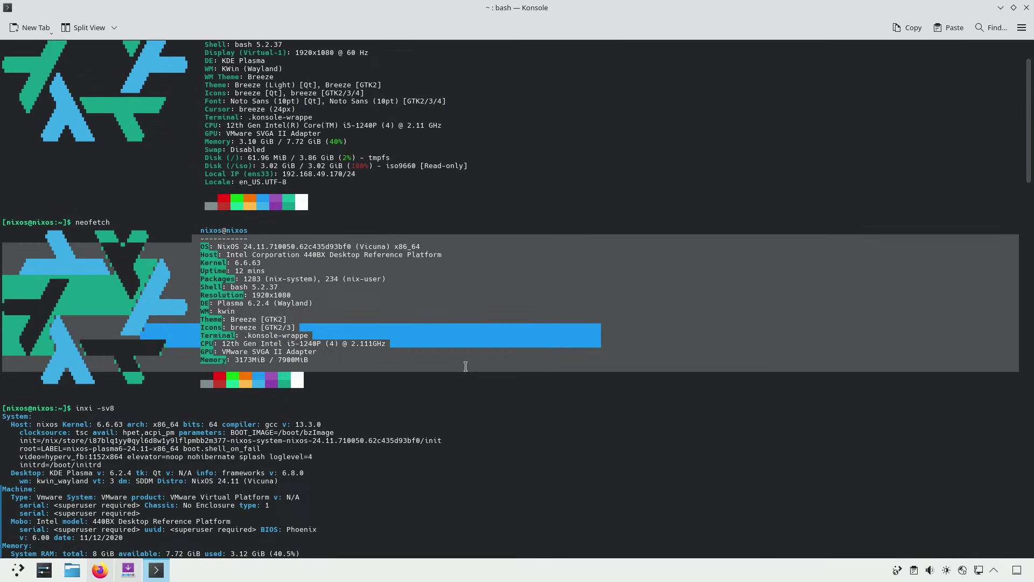
scroll(472, 374, "down", 4)
scroll(472, 374, "down", 1)
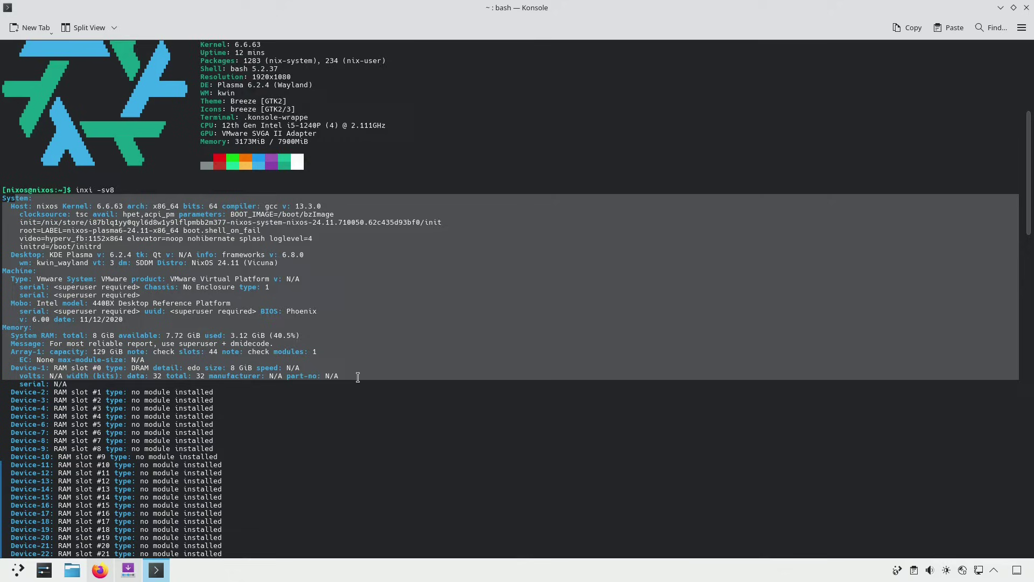
scroll(361, 379, "down", 7)
scroll(360, 379, "up", 4)
left_click_drag(327, 162, 196, 164)
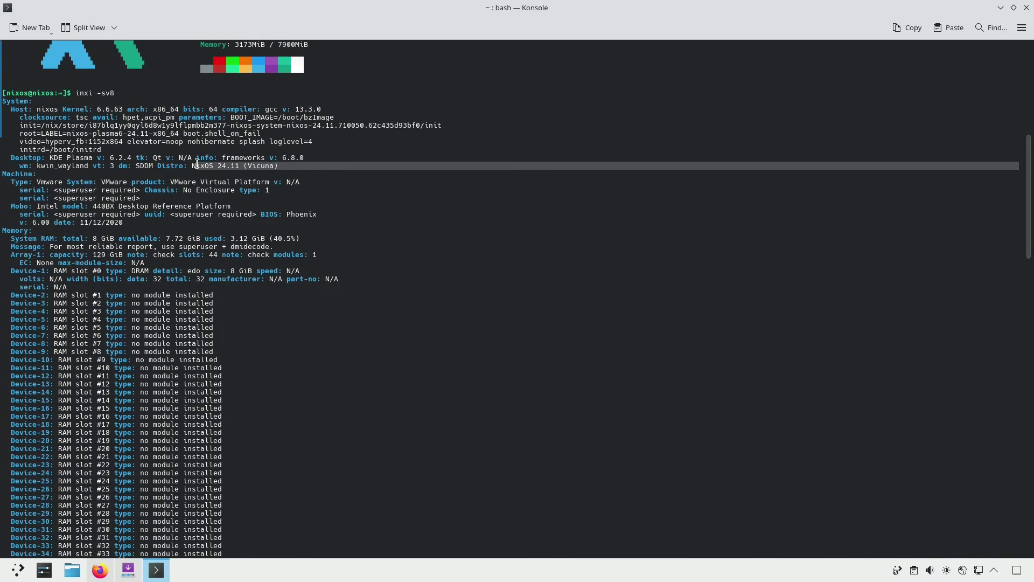
scroll(433, 305, "down", 4)
scroll(432, 305, "down", 13)
scroll(432, 300, "down", 4)
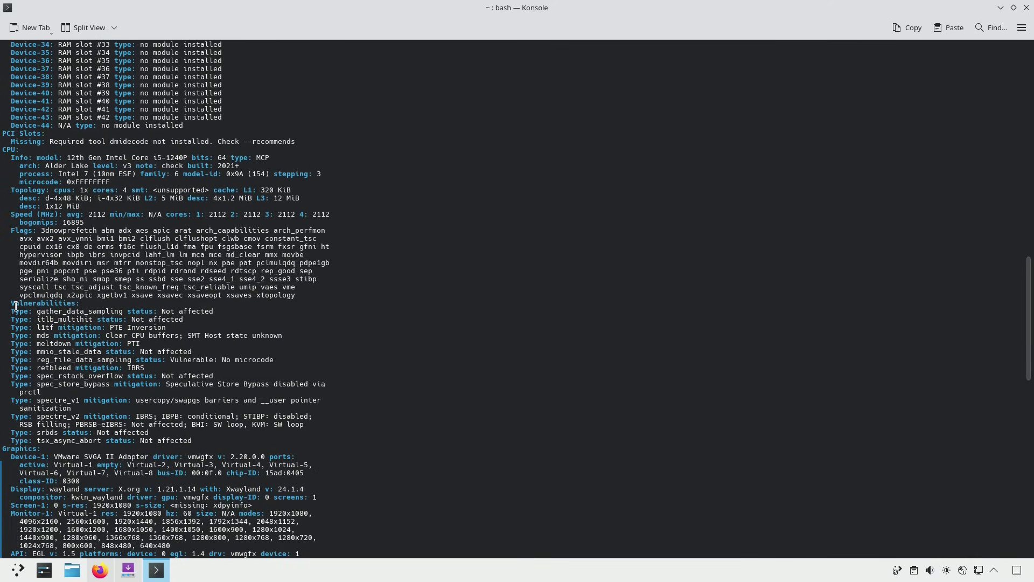
scroll(14, 305, "down", 8)
left_click_drag(5, 255, 357, 480)
scroll(357, 480, "down", 9)
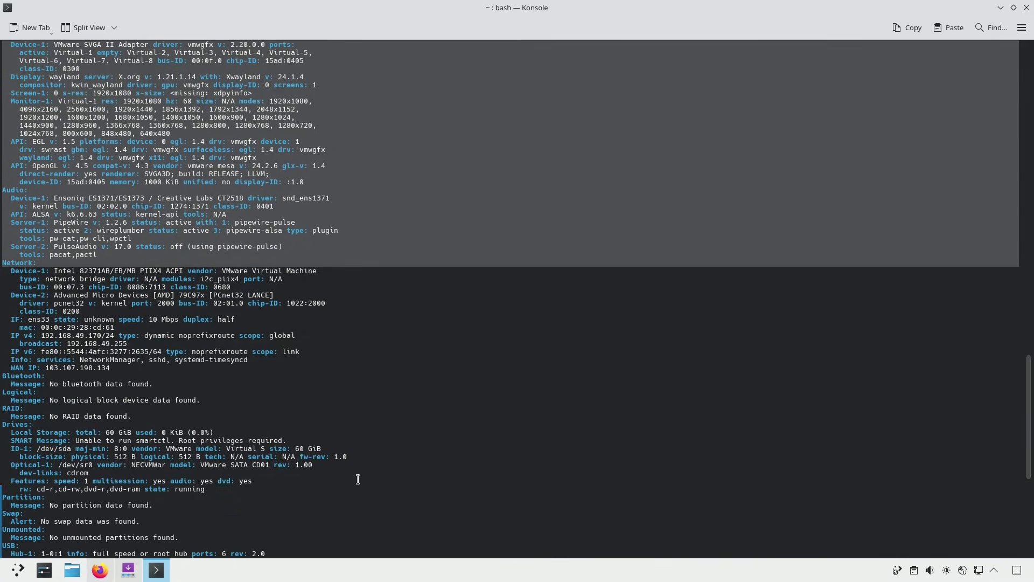
scroll(357, 479, "down", 9)
scroll(357, 479, "down", 4)
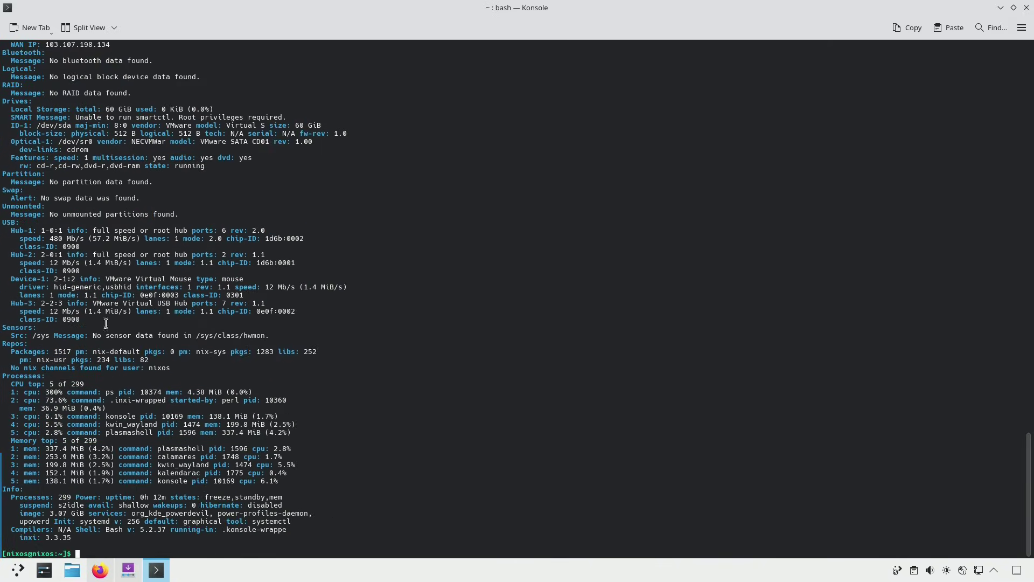
- Close Konsole, launch the NixOS installer, check its version info, and maximize it
left_click(1026, 7)
left_click(128, 566)
left_click(297, 417)
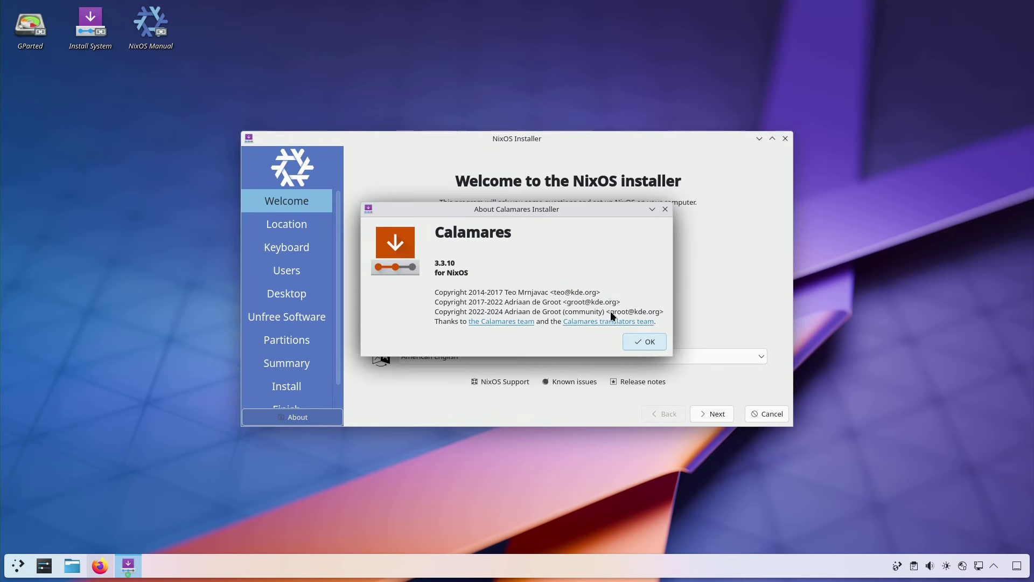
left_click(641, 340)
left_click(772, 139)
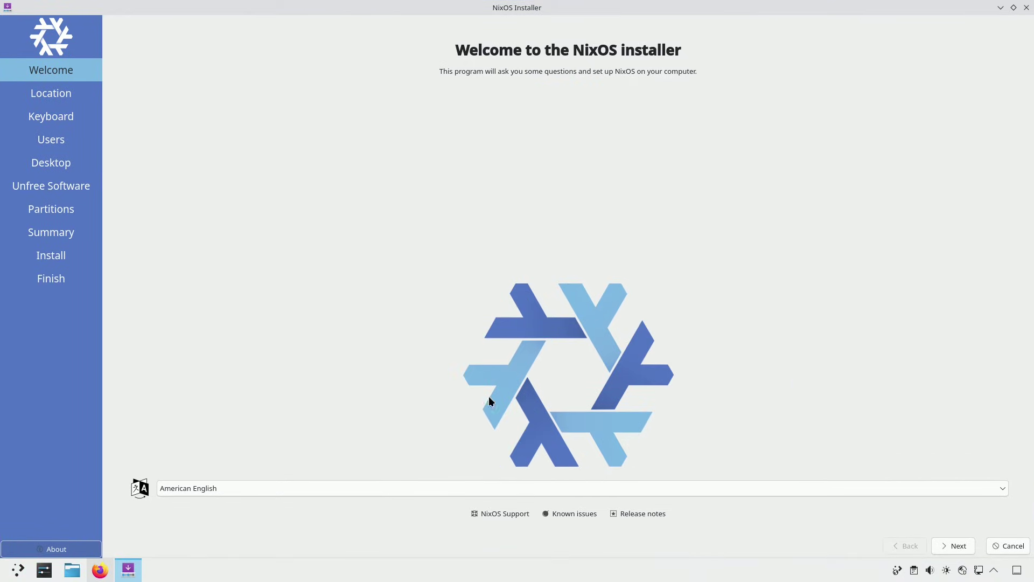
- Keep American English and the Singapore location, moving on to the Users page
left_click(399, 487)
left_click(396, 289)
left_click(931, 543)
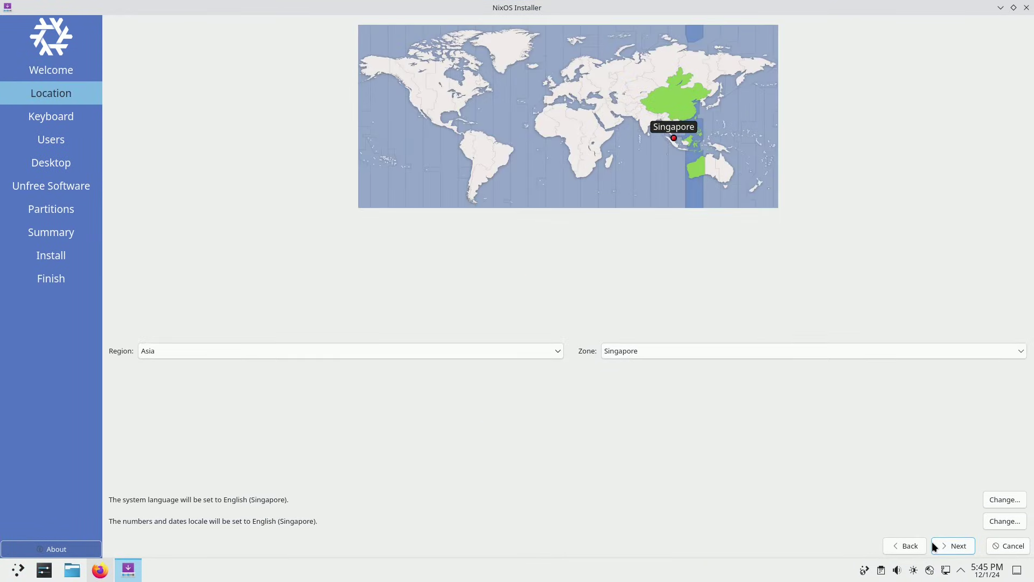
left_click(943, 548)
type("9to5linux")
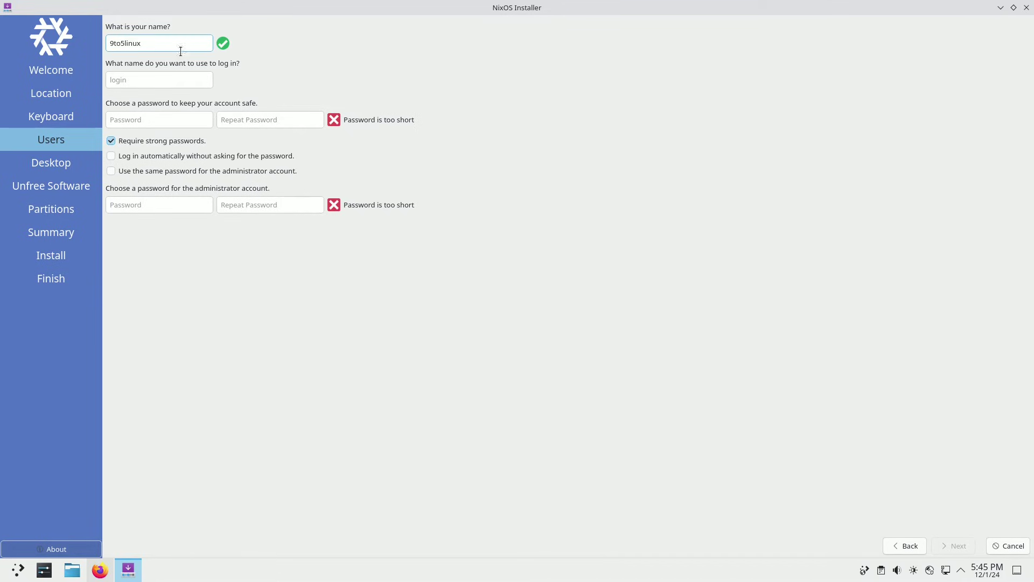
- Enter login runboxing and a matching password, drop strong-password checks, and enable auto-login
left_click(173, 76)
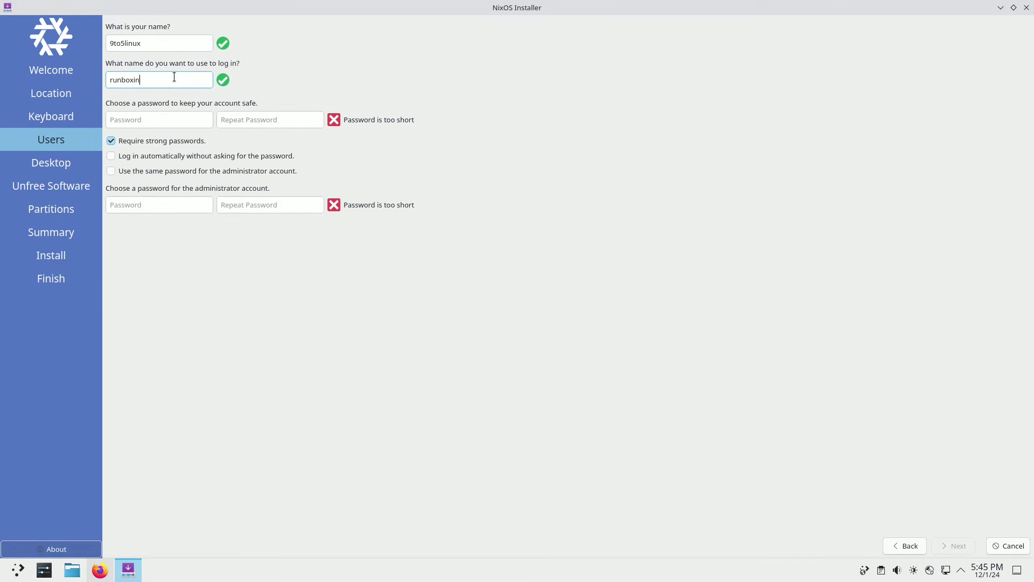
left_click(172, 120)
left_click(232, 120)
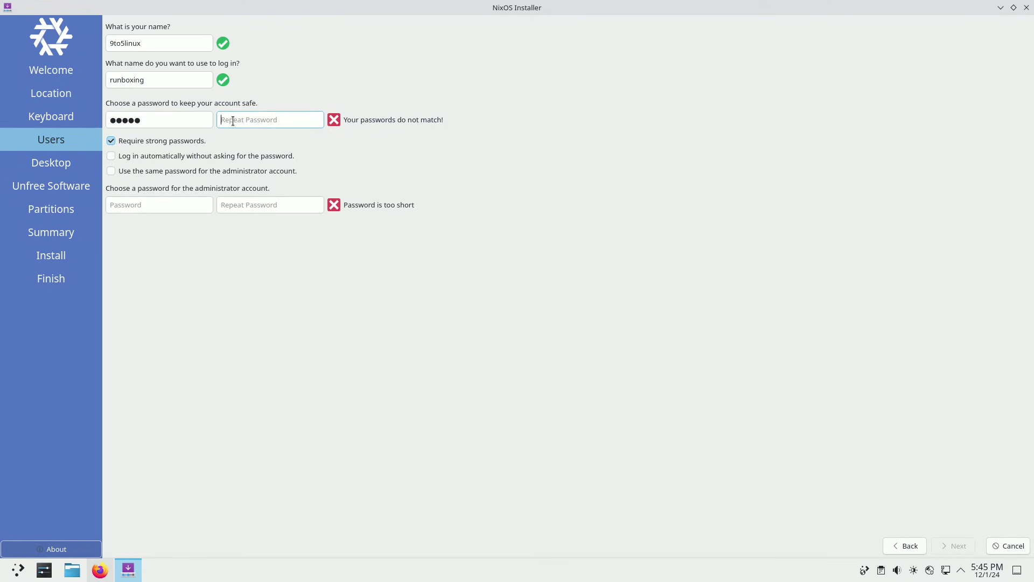
type("5")
left_click(195, 143)
left_click(177, 155)
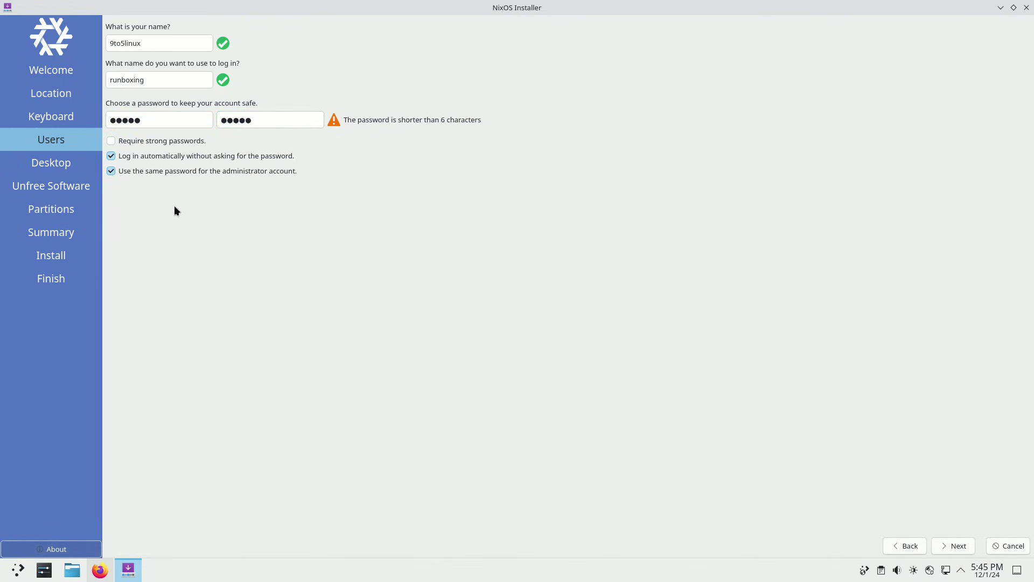
- Preview Plasma, Pantheon, Cinnamon, LXQt and No desktop, then select Xfce and continue
left_click(954, 547)
left_click(218, 40)
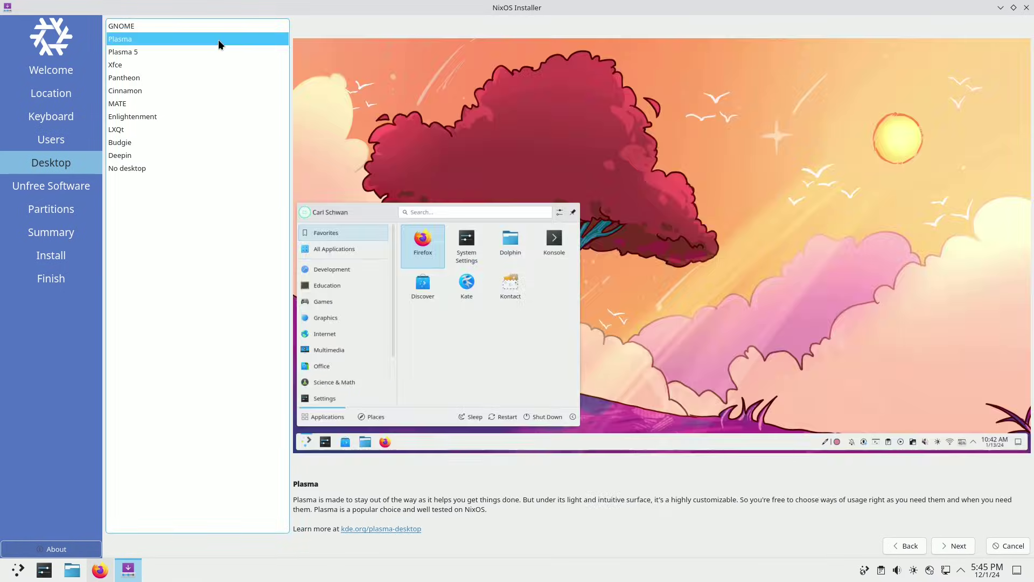
left_click(213, 60)
left_click(219, 87)
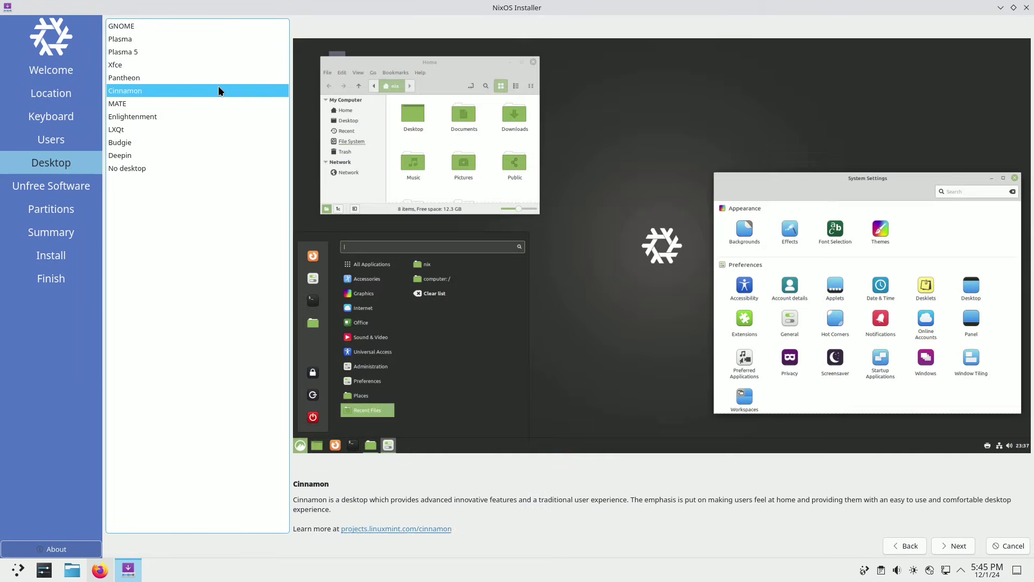
left_click(215, 120)
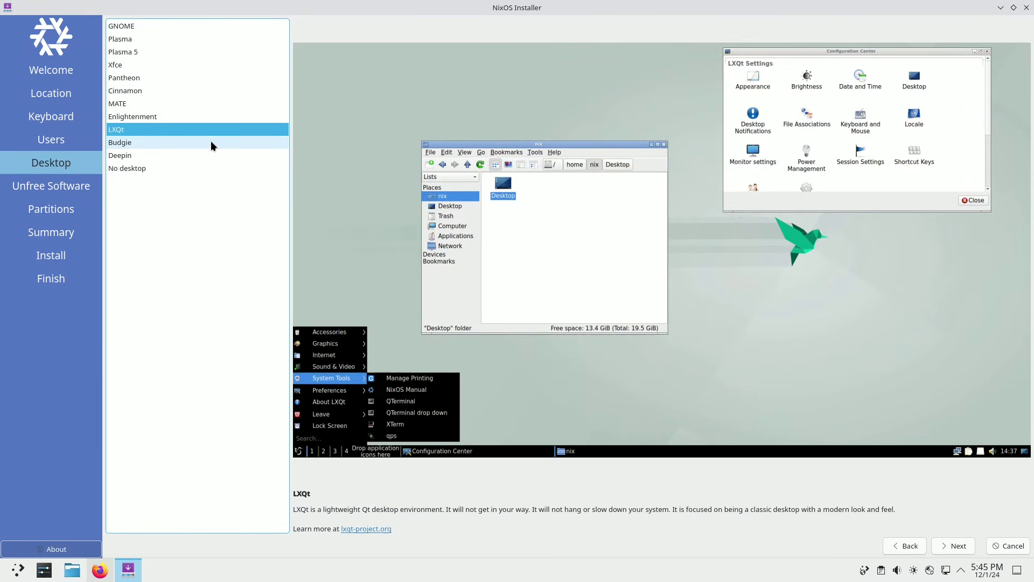
left_click(211, 141)
left_click(210, 166)
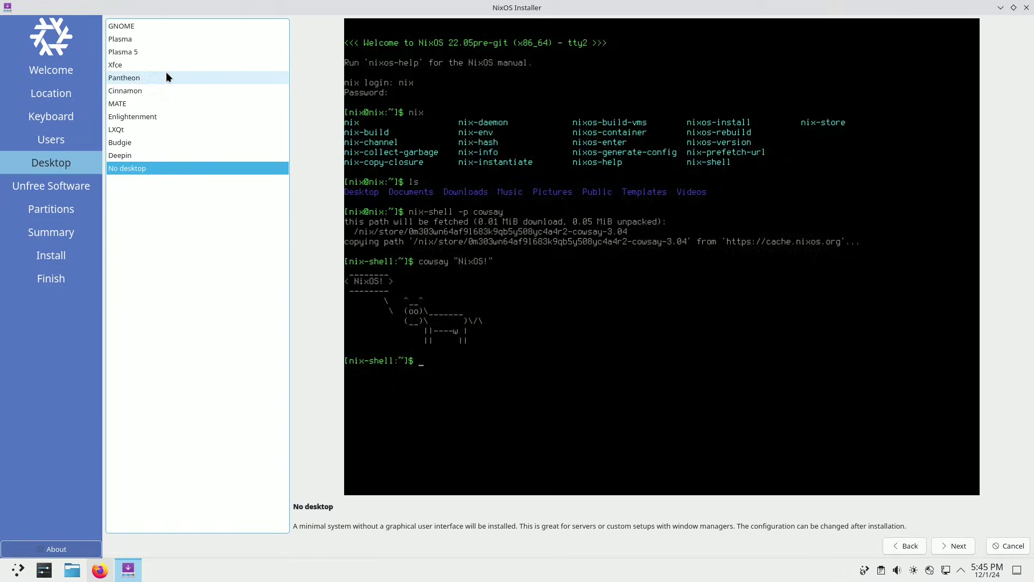
left_click(166, 66)
left_click(953, 546)
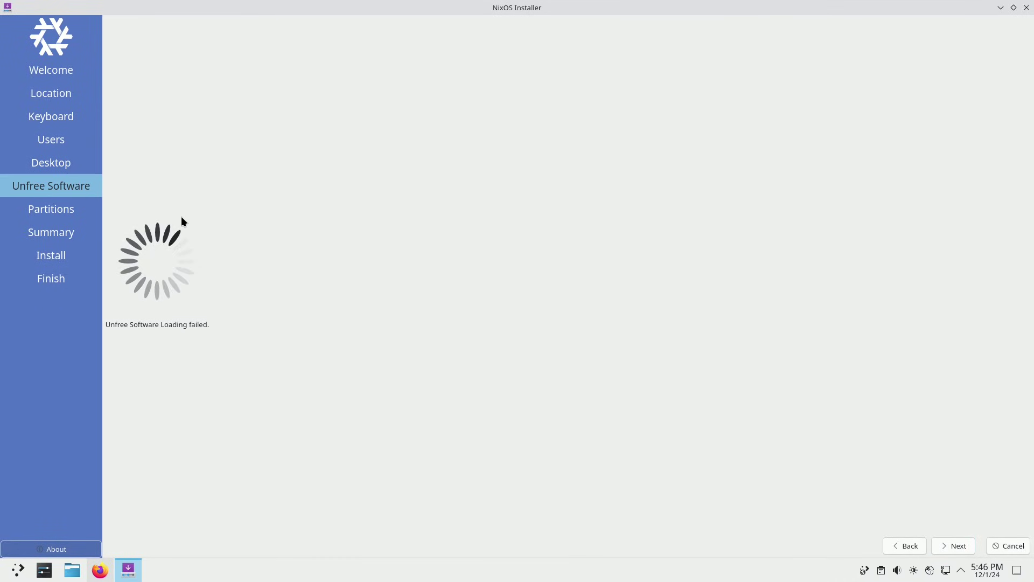
- Bring Firefox's about:support page forward and highlight its Application Basics name and version rows
left_click(99, 570)
scroll(163, 259, "down", 5)
scroll(266, 212, "up", 3)
left_click_drag(151, 183, 425, 244)
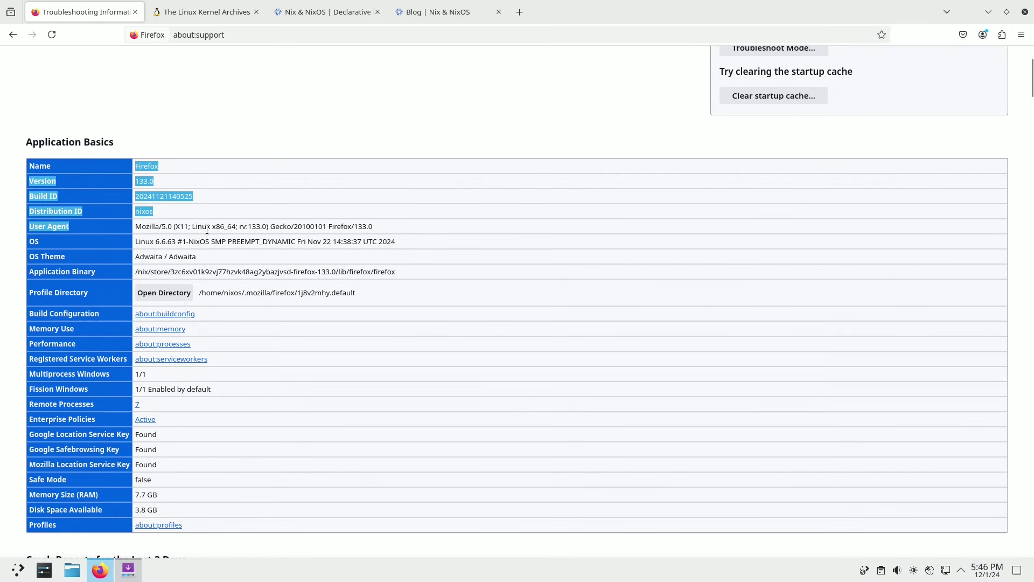